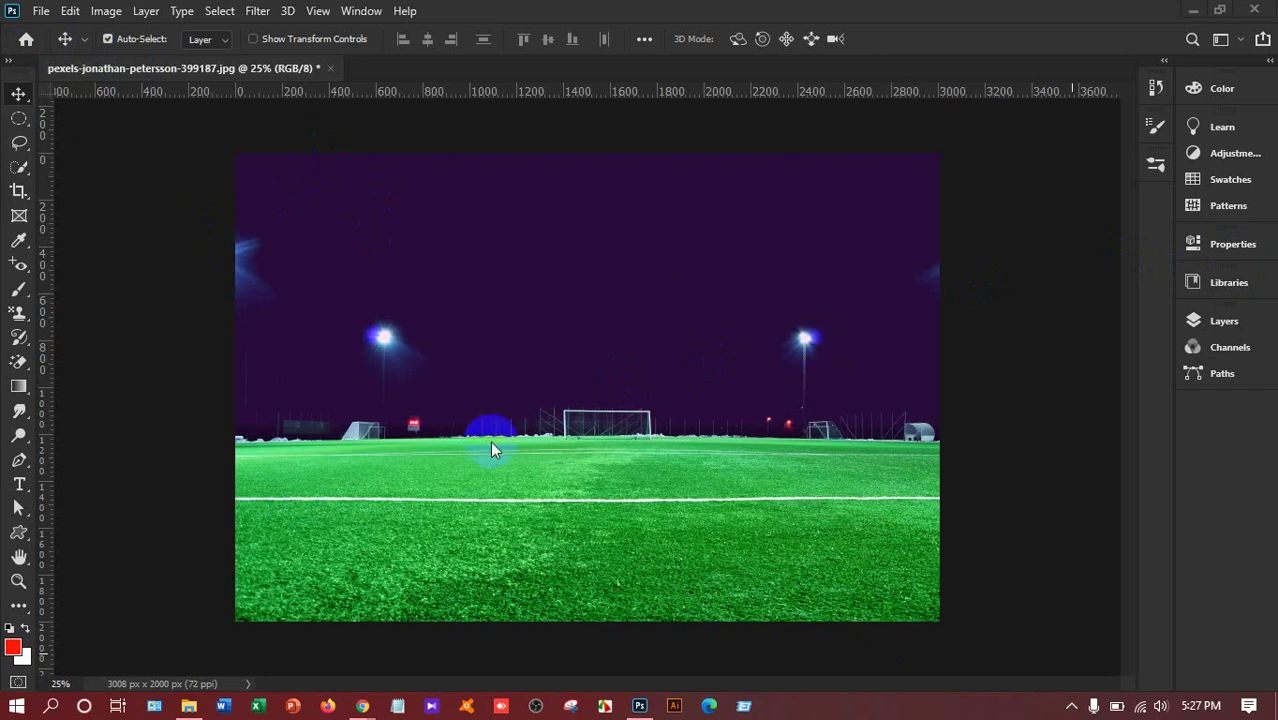
Step: Embed the football PNG from the Desktop into the night field image with Place Embedded
left_click(34, 14)
left_click(145, 375)
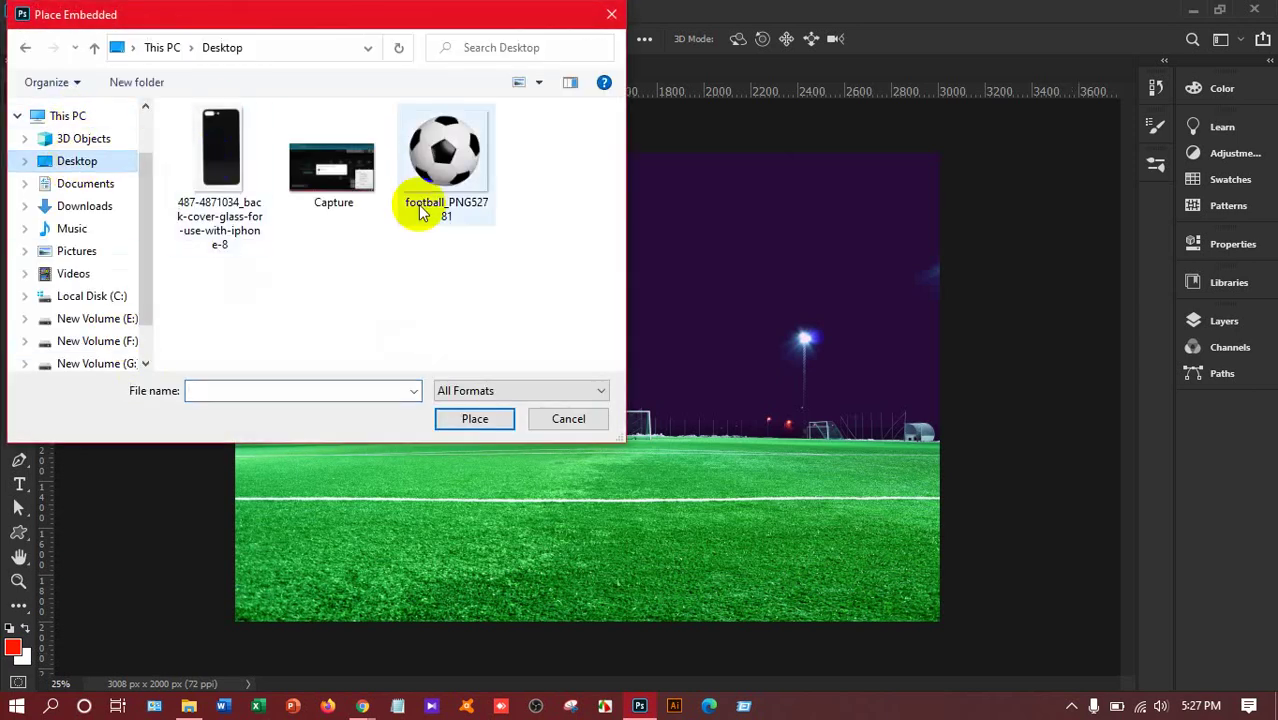
left_click(450, 188)
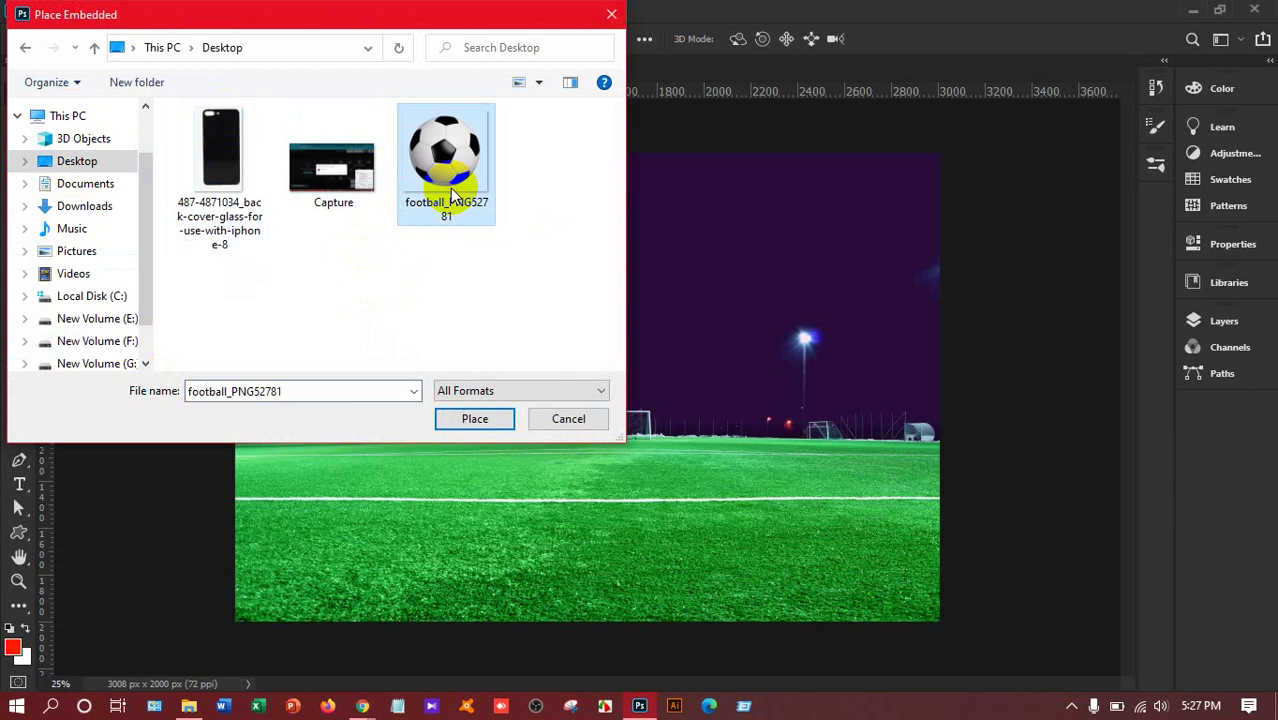
left_click(468, 411)
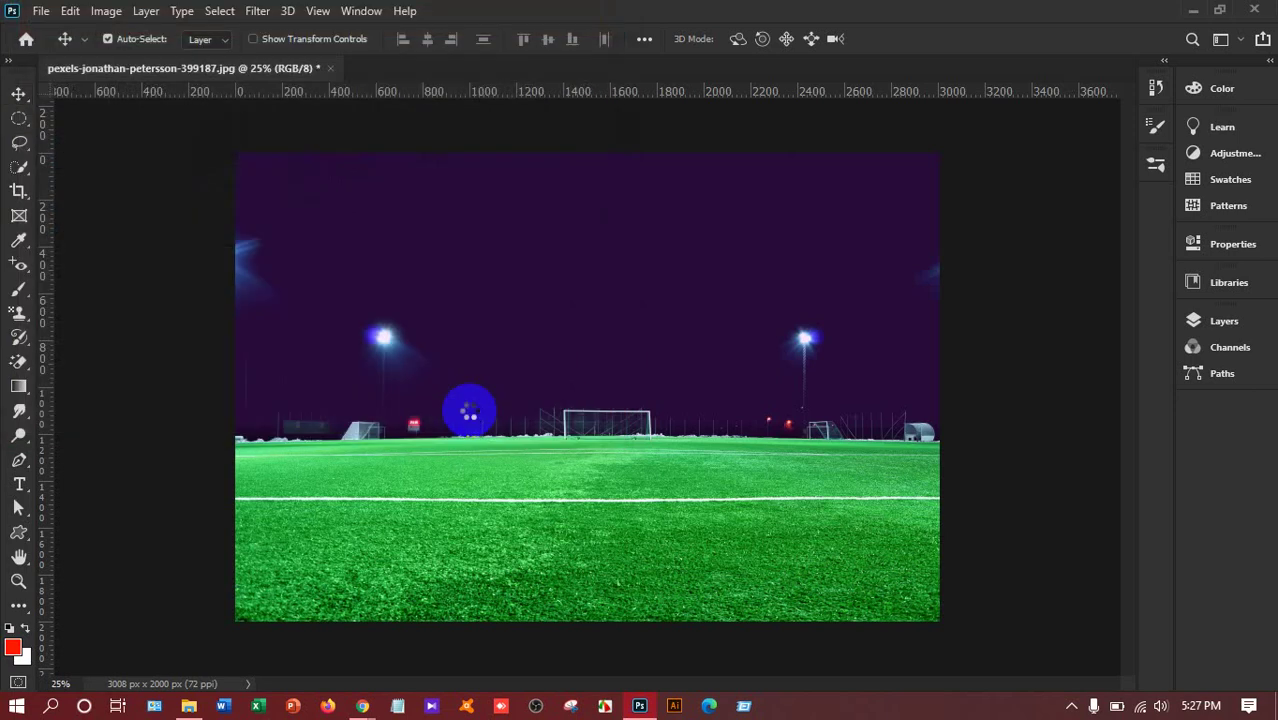
Step: Scale the football down, move it into the top-left sky, and commit the placement
mouse_move(822, 140)
left_mouse_down()
mouse_move(453, 420)
mouse_move(402, 503)
left_mouse_up()
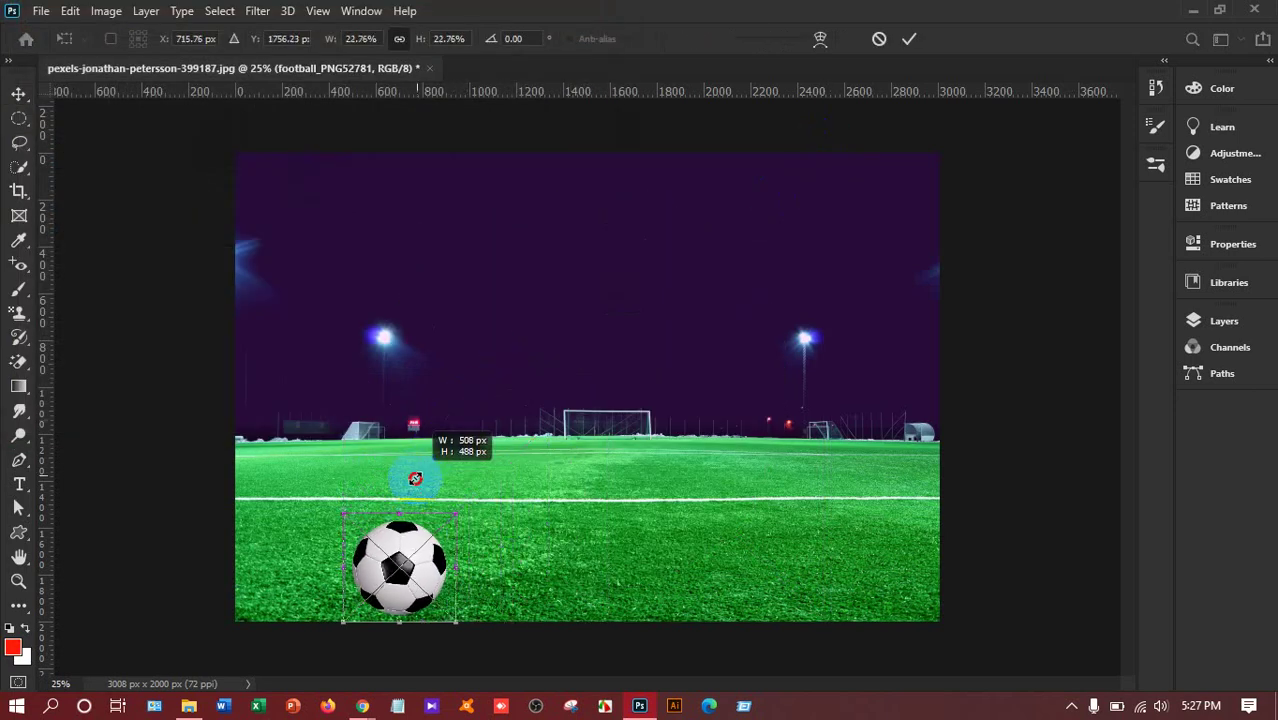
mouse_move(405, 568)
left_mouse_down()
mouse_move(285, 333)
mouse_move(283, 290)
mouse_move(294, 291)
left_mouse_up()
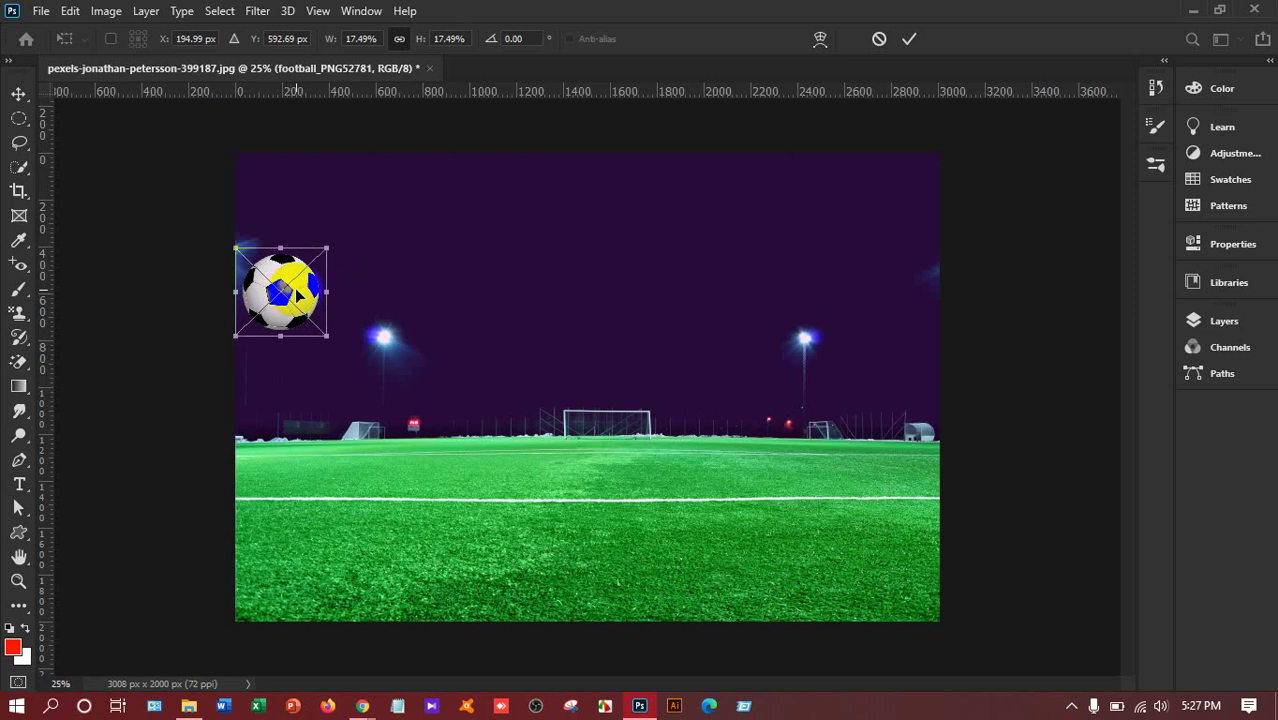
key("Left")
key("Left")
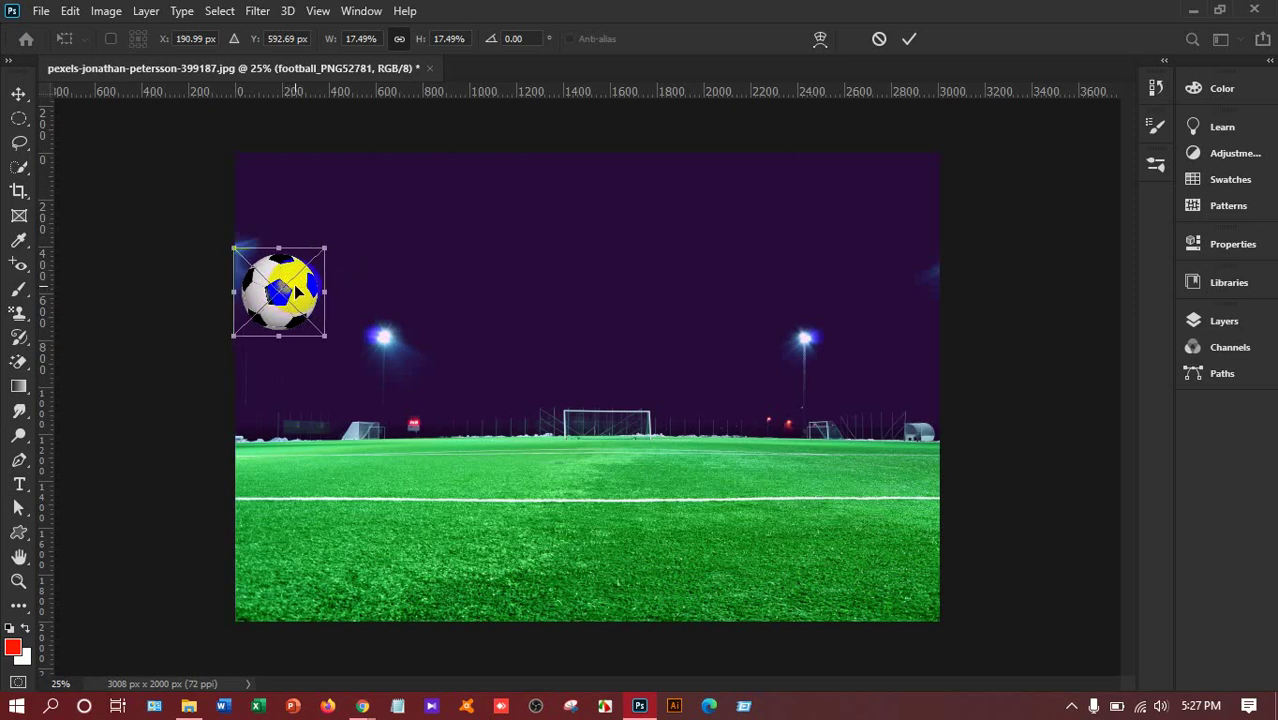
key("Left")
key("Left")
key("Left")
key("Left")
key("Left")
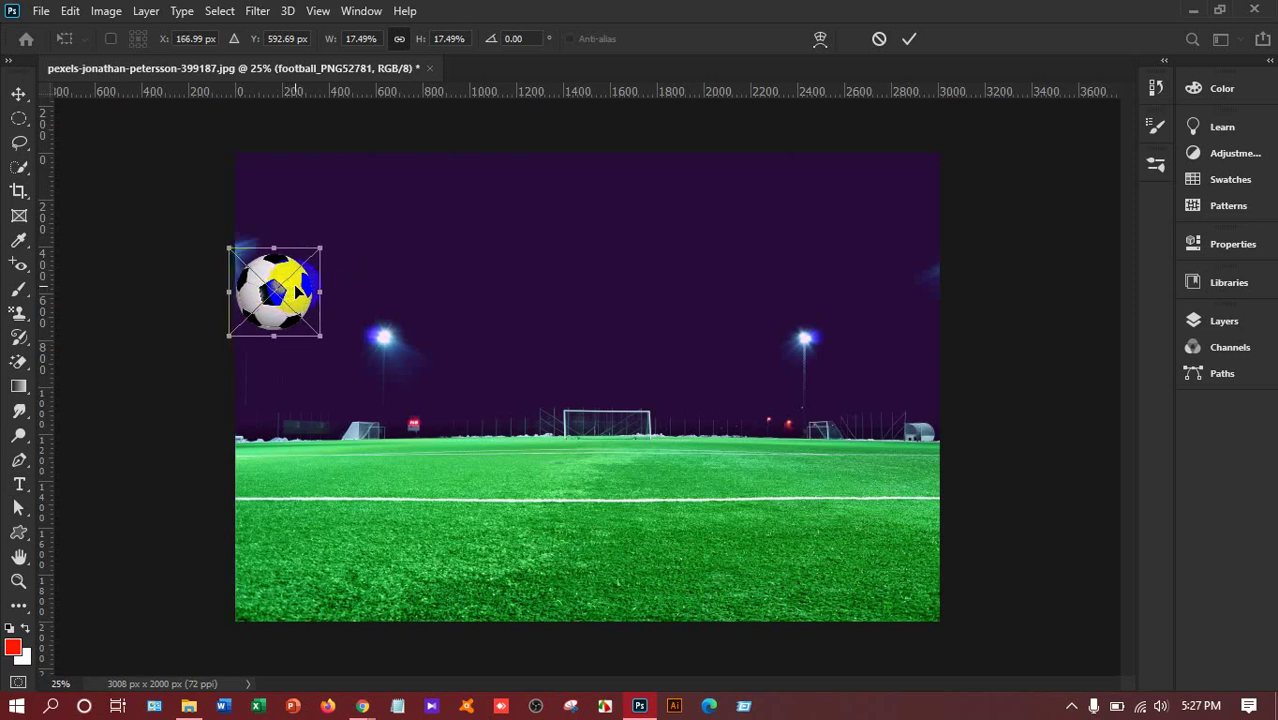
key("Return")
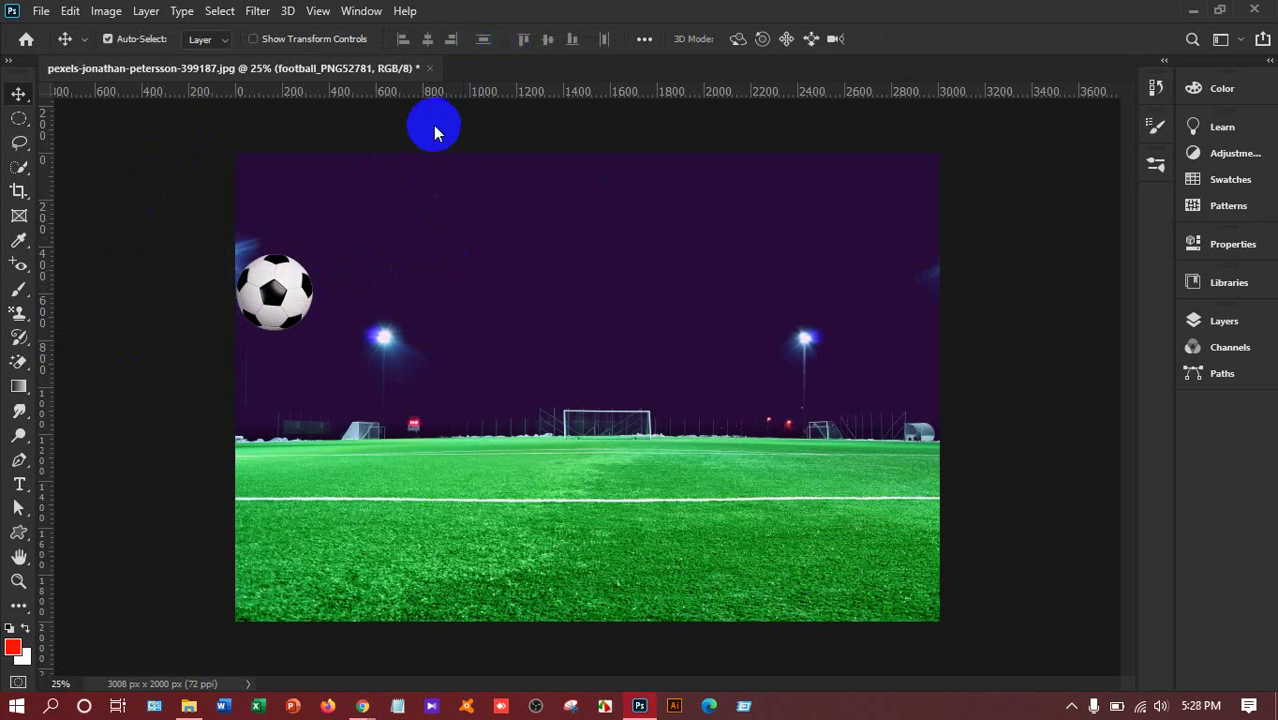
Step: Show the Timeline panel and create a frame animation with the current scene as frame 1
left_click(378, 18)
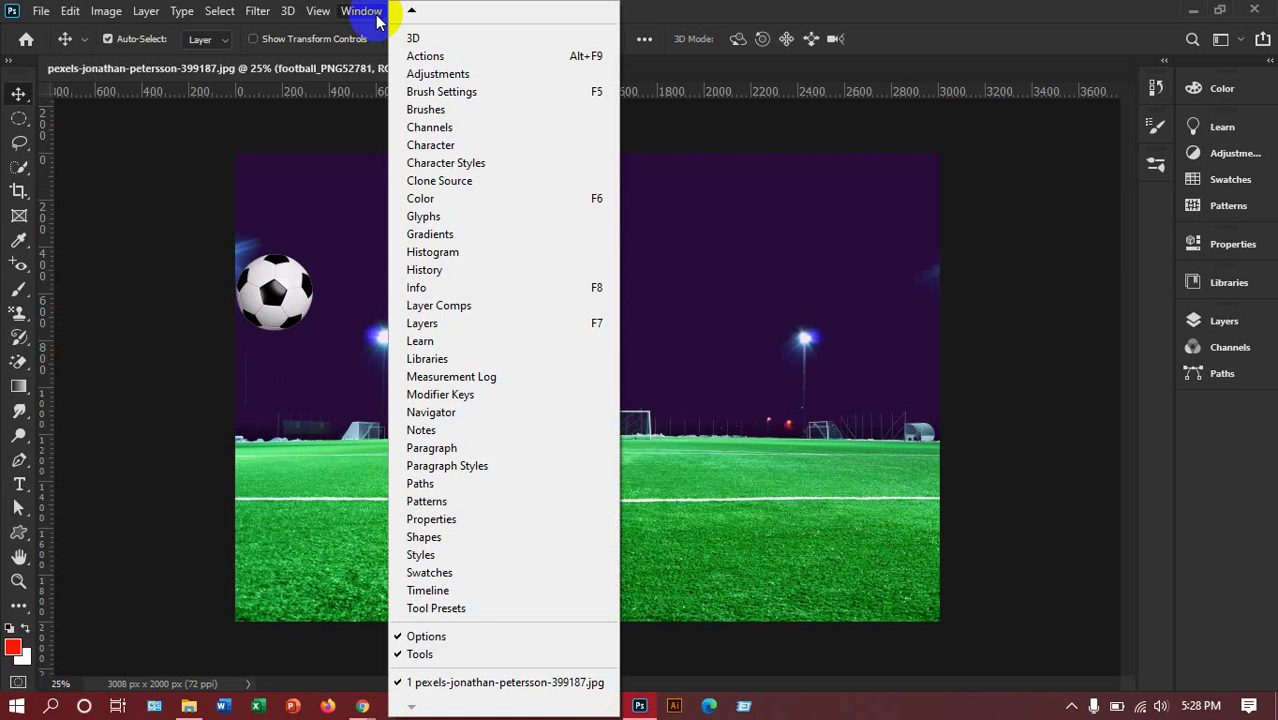
left_click(449, 592)
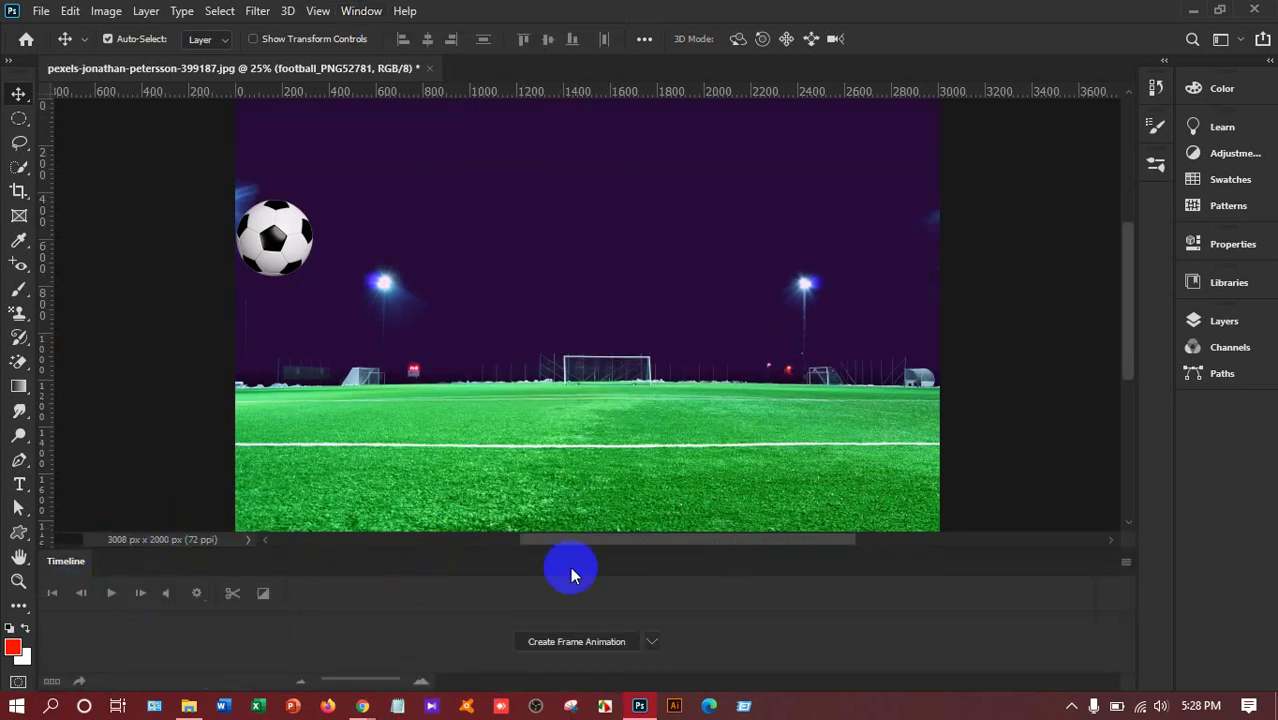
left_click(652, 643)
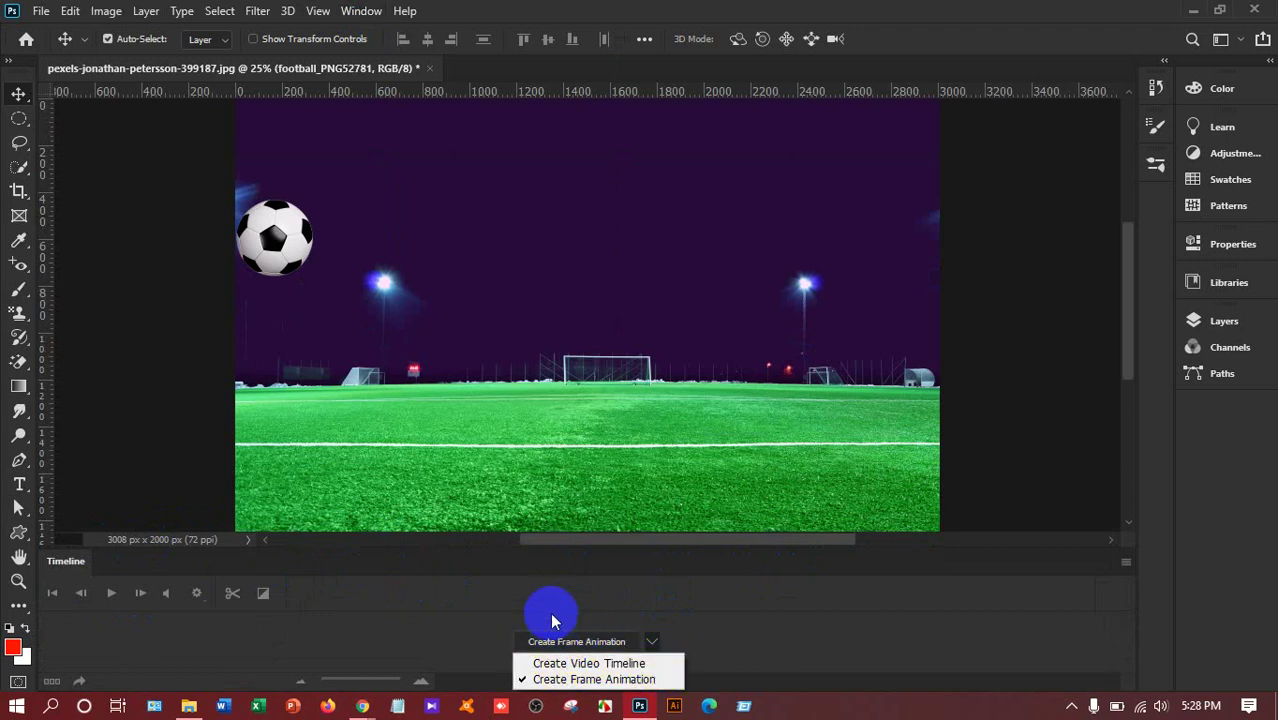
left_click(552, 620)
left_click(652, 643)
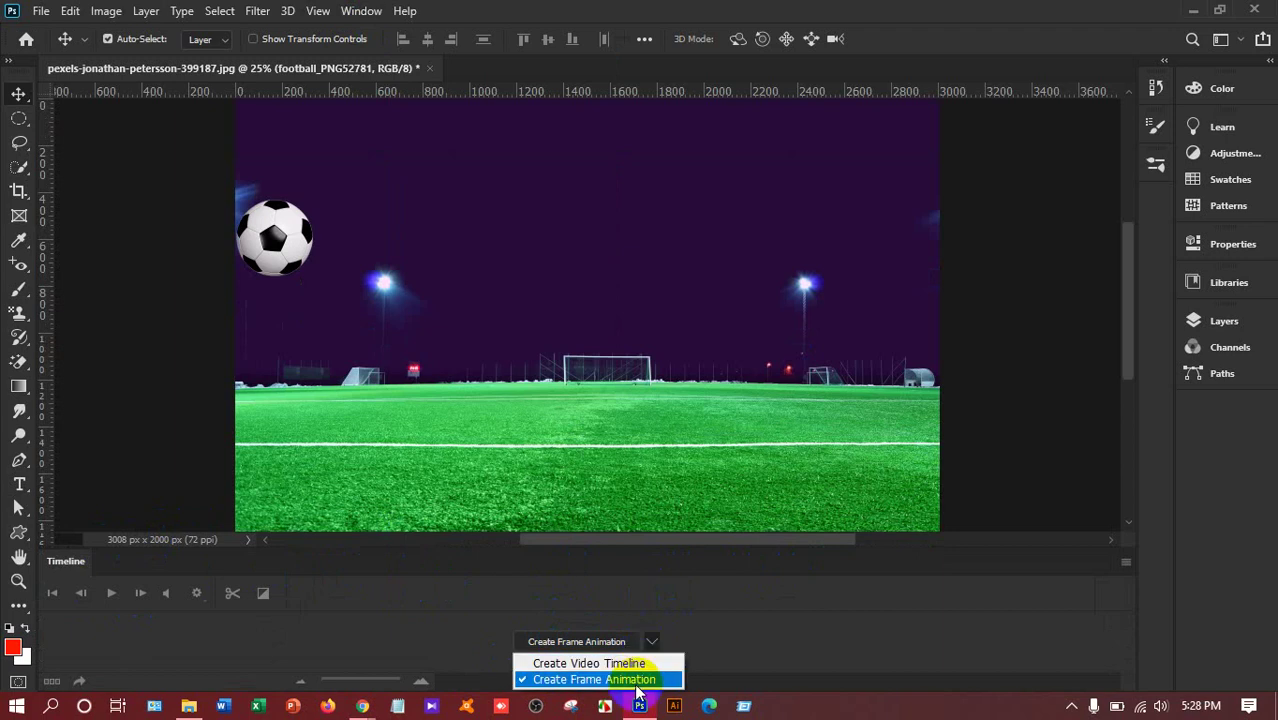
left_click(636, 680)
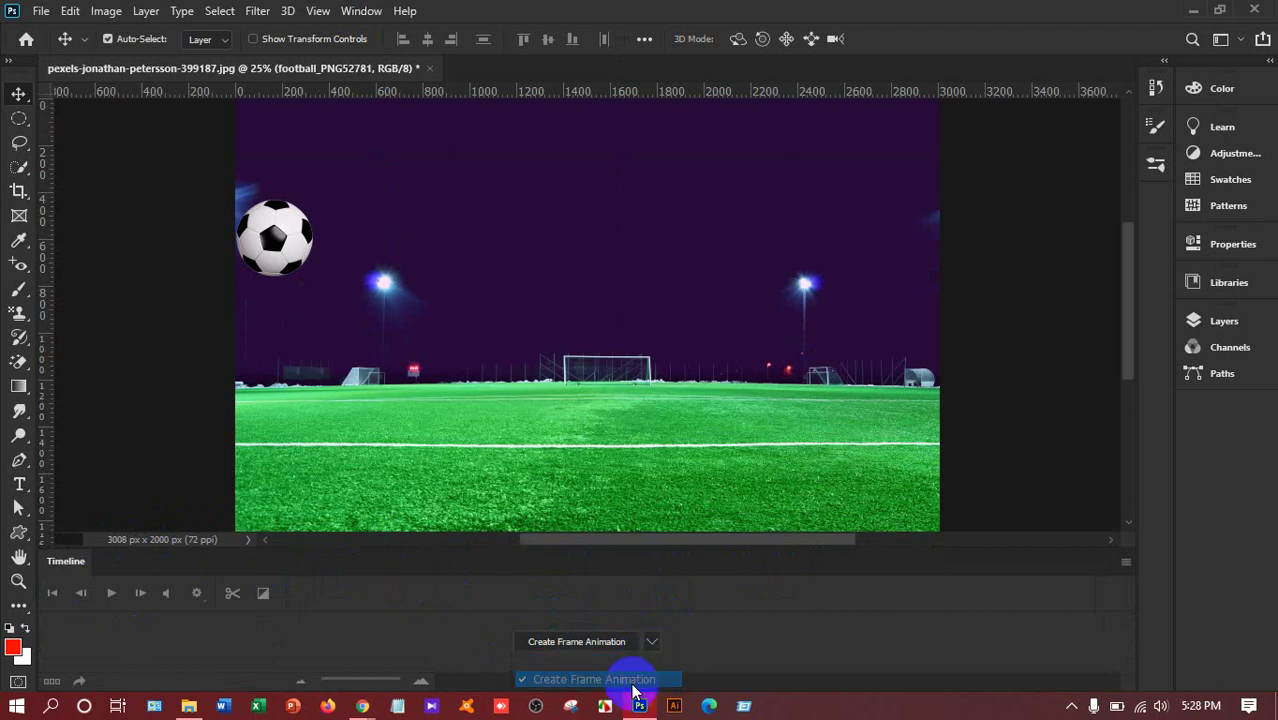
left_click(572, 645)
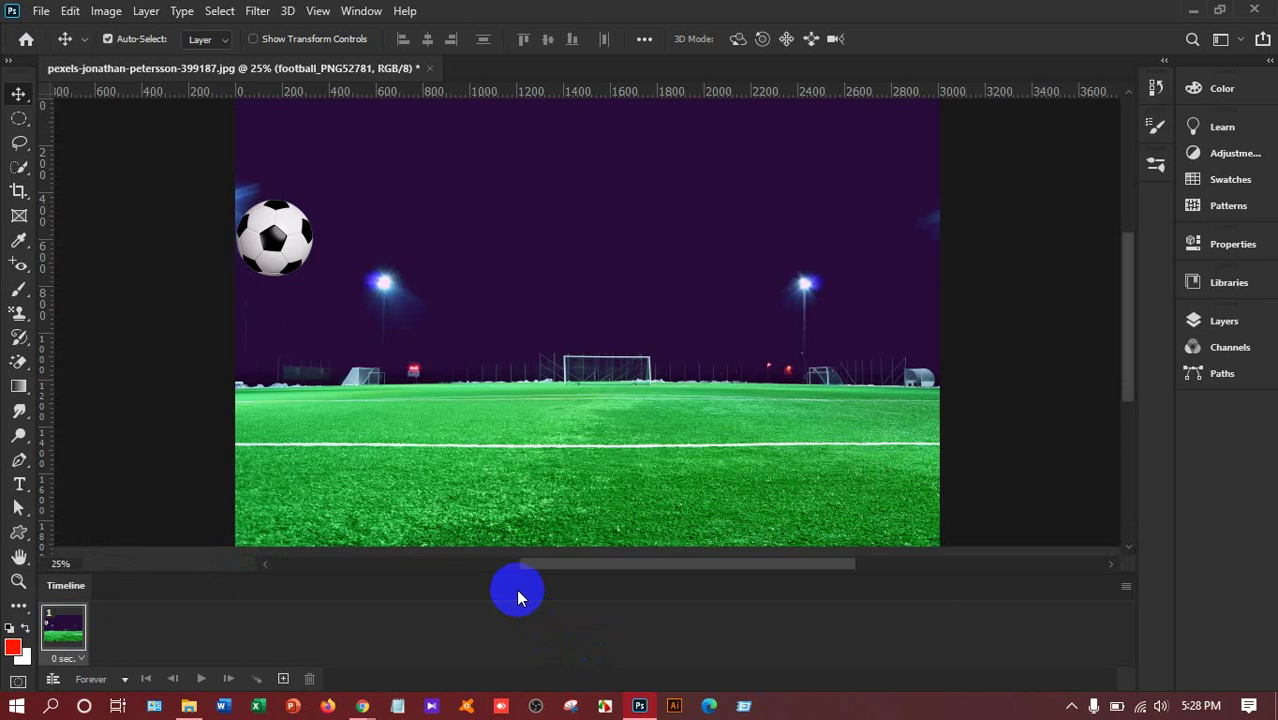
Step: Set frame 1's delay to 0.1 seconds
left_click(80, 663)
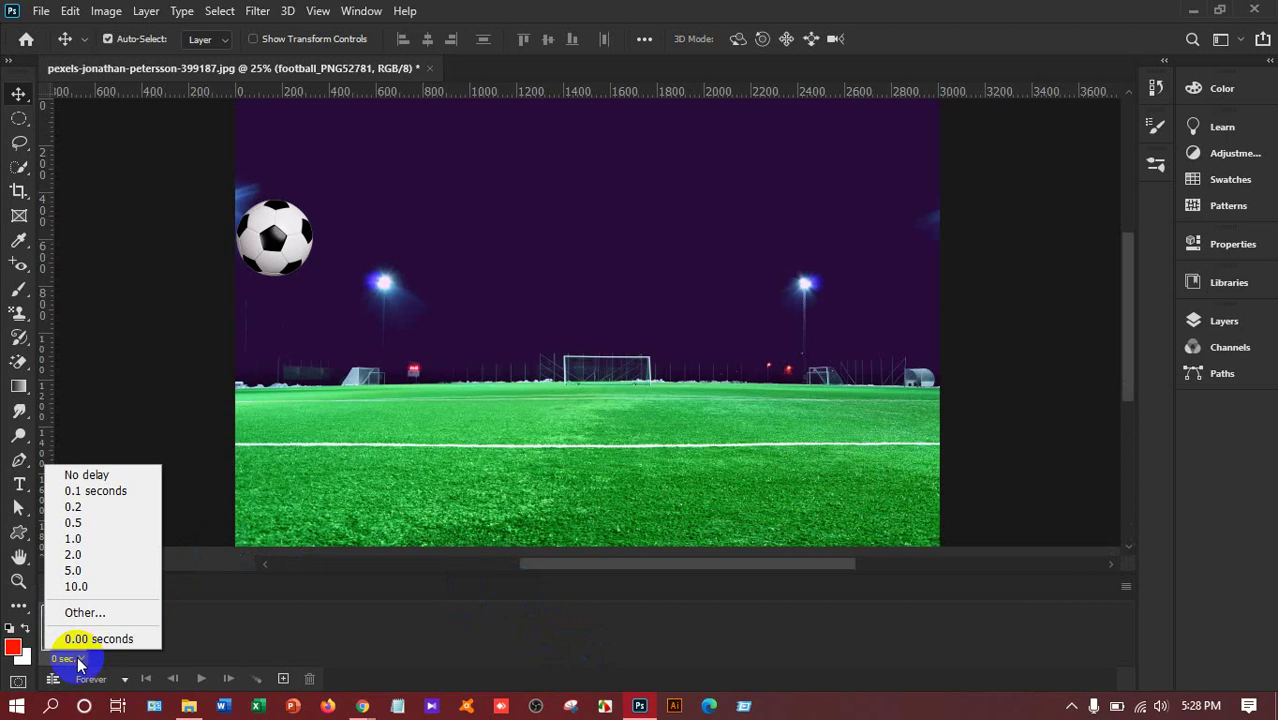
left_click(80, 500)
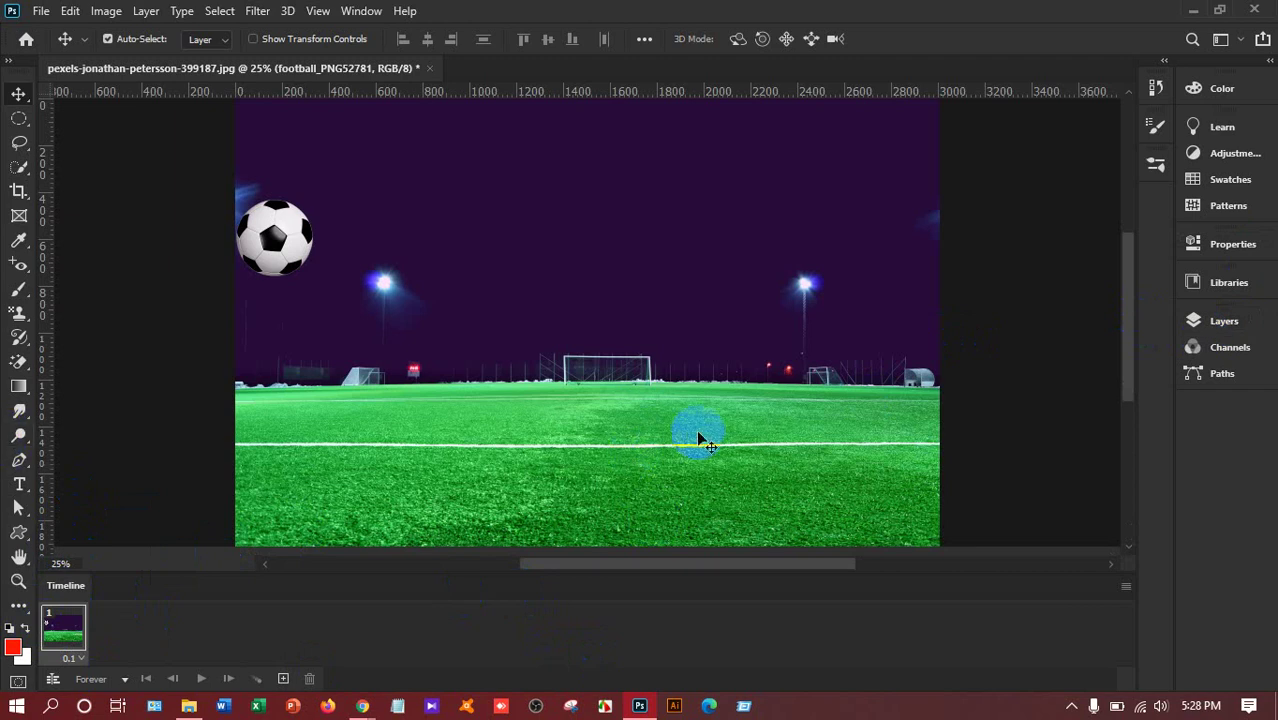
left_click_drag(701, 410, 566, 257)
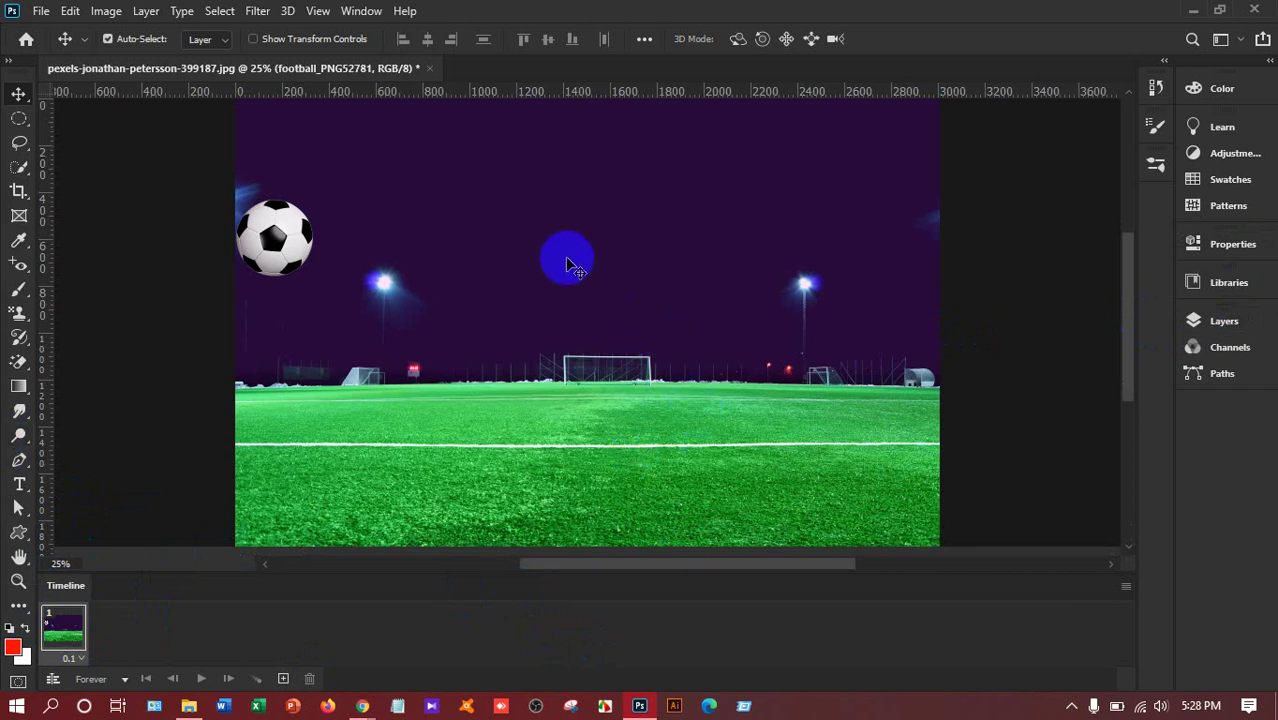
Step: Duplicate frame 1 and move the football onto the grass near bottom centre in frame 2
left_click(287, 679)
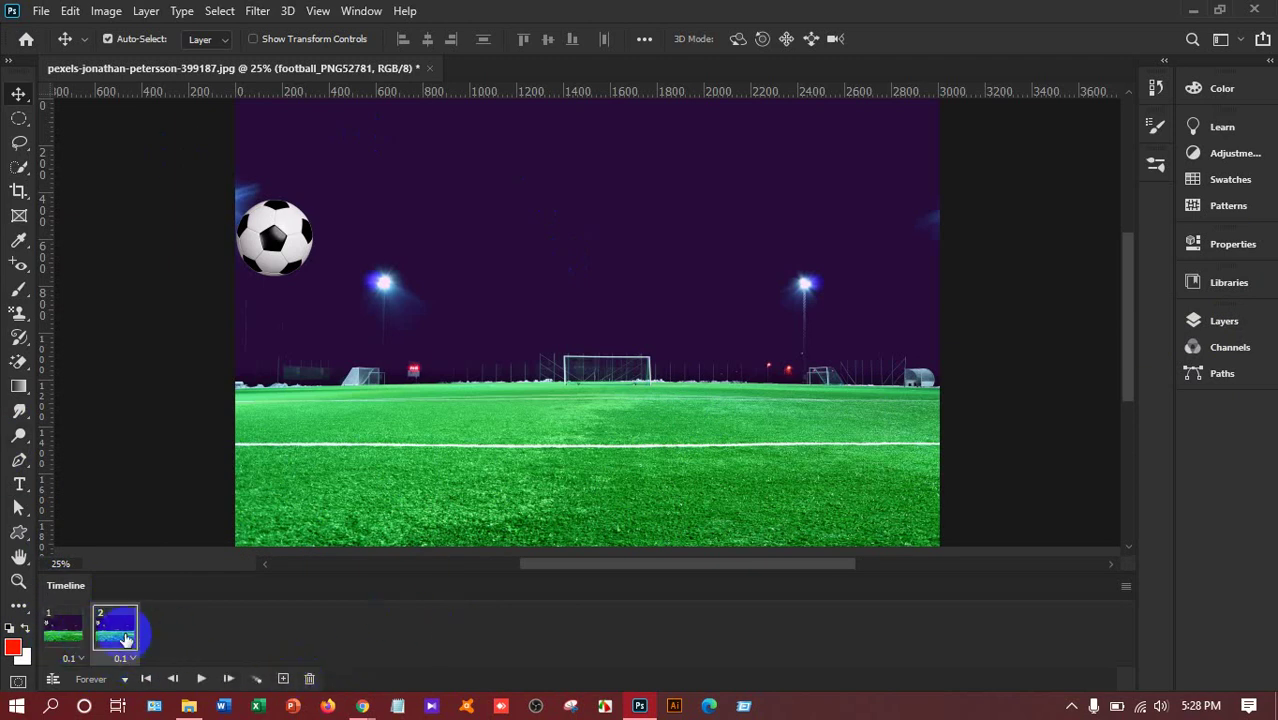
left_click(255, 232)
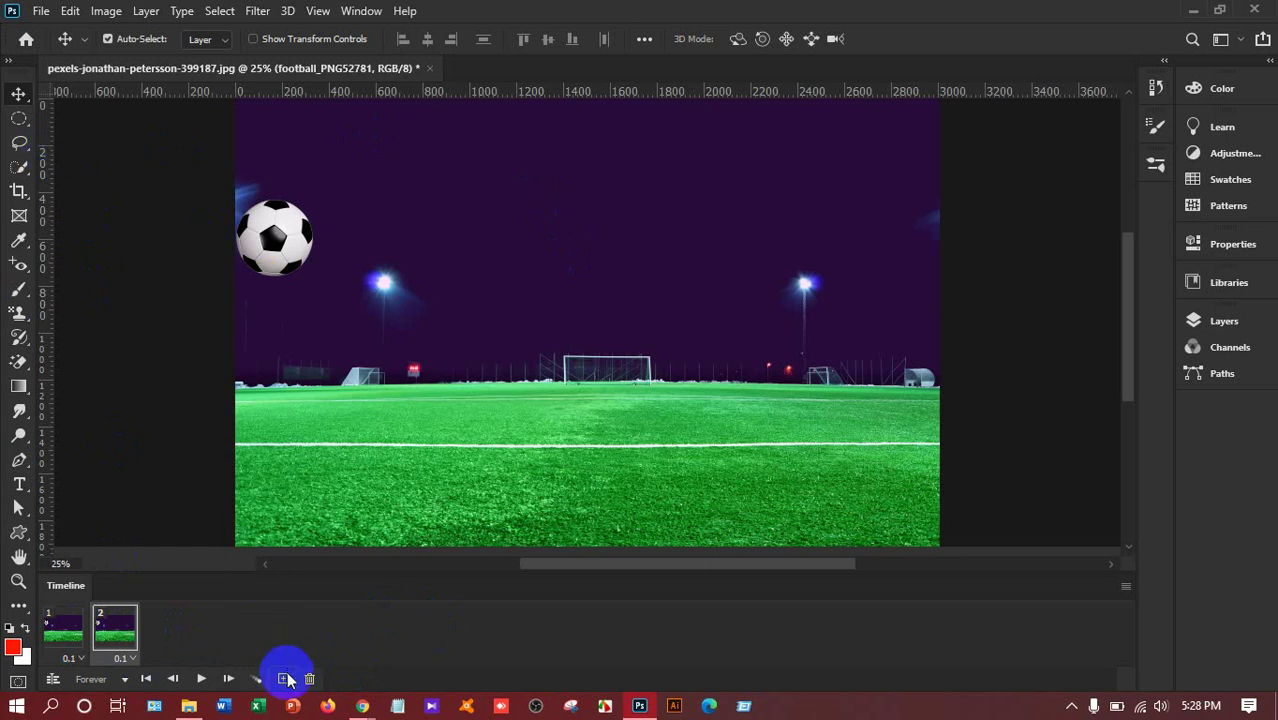
left_click(278, 240)
left_click_drag(285, 253, 584, 506)
scroll(680, 452, "down", 2)
left_click_drag(590, 432, 613, 455)
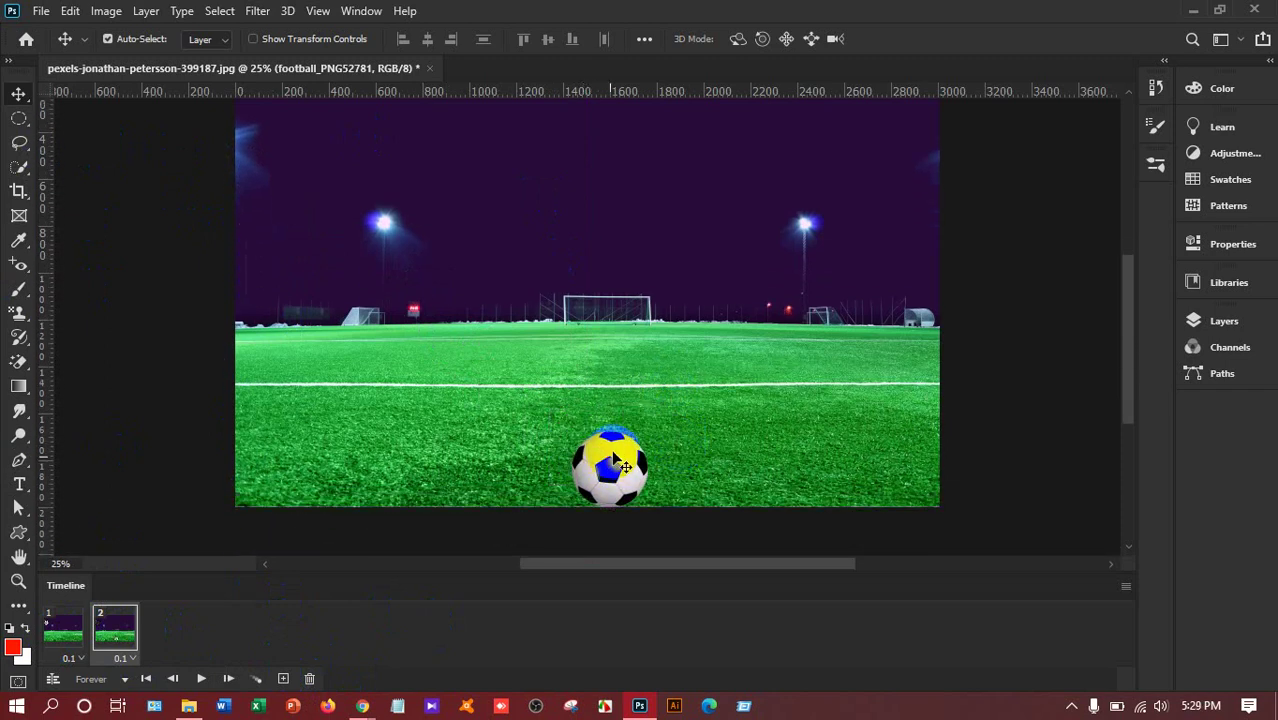
scroll(614, 458, "down", 1)
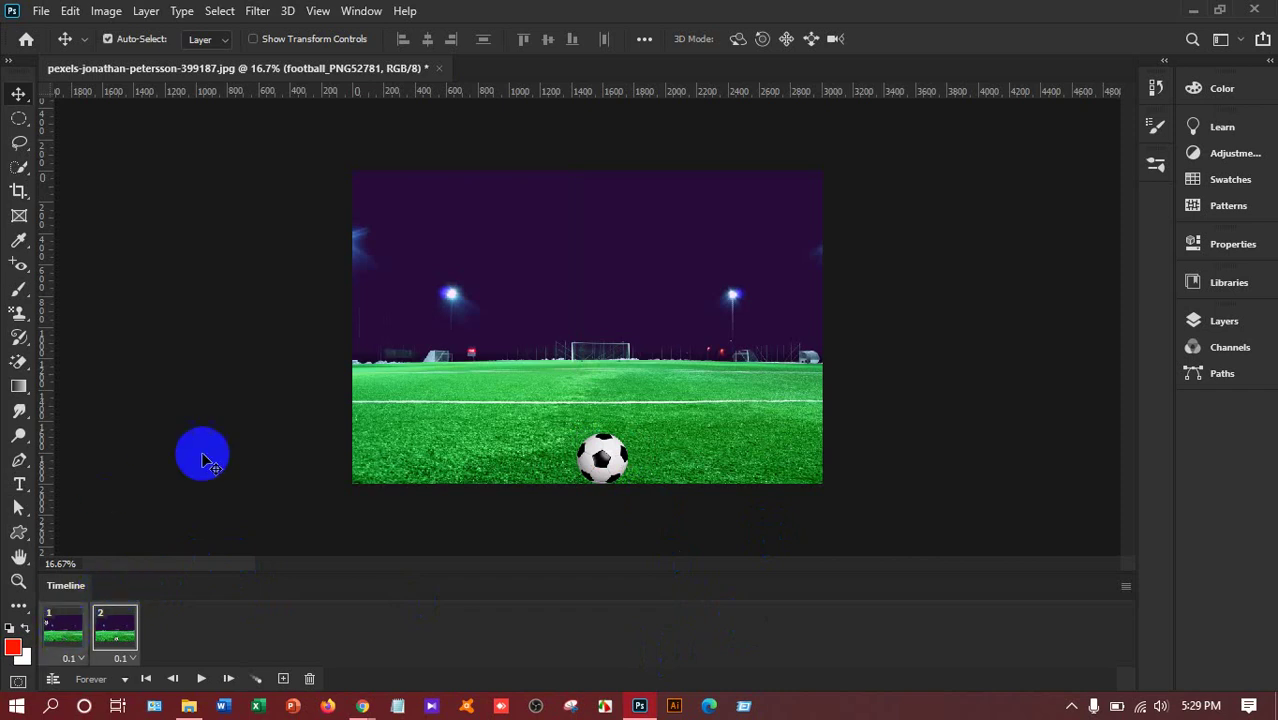
Step: Tween frames 1–2 into twelve frames, play the preview, and stop it on frame 12
left_click(254, 683)
type("10")
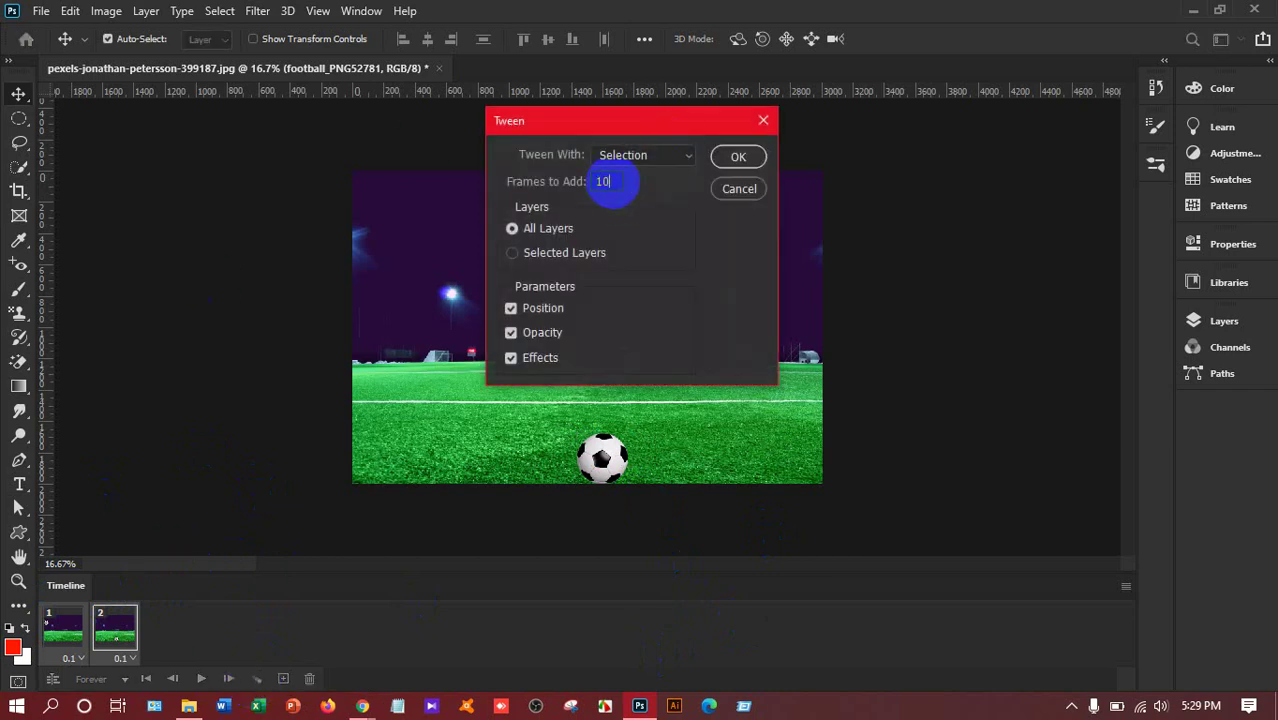
left_click(737, 157)
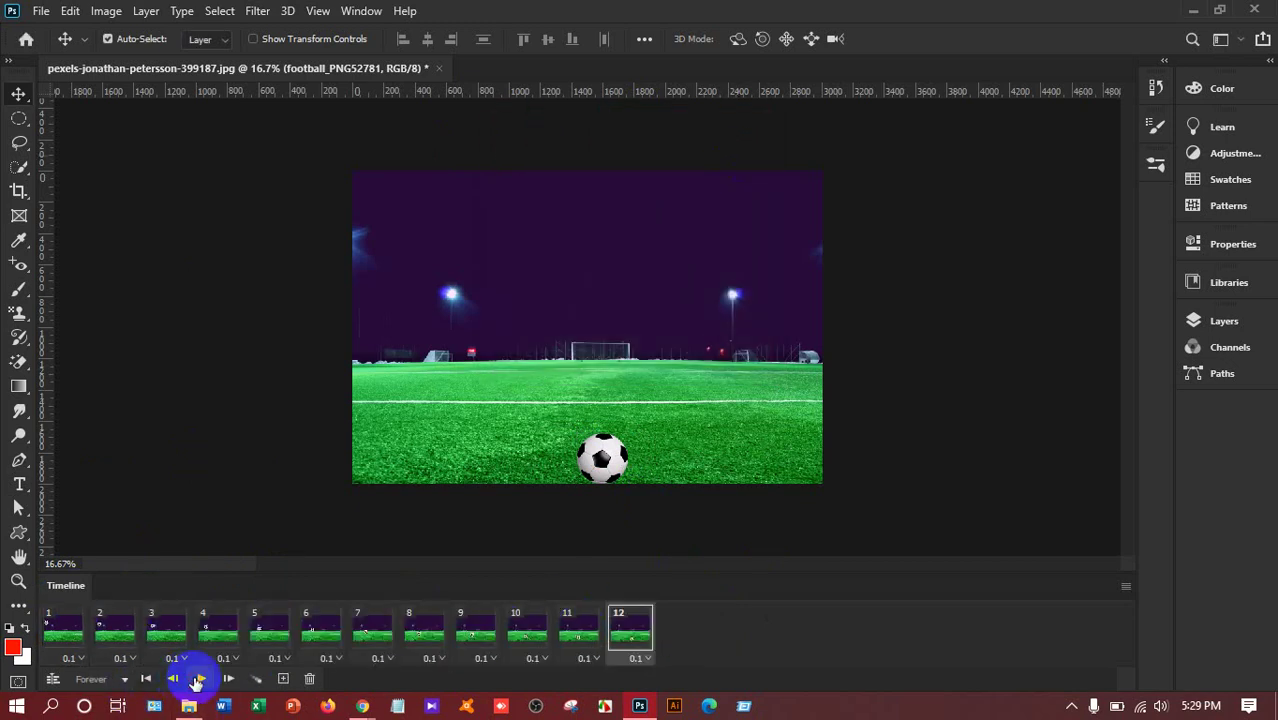
left_click(199, 679)
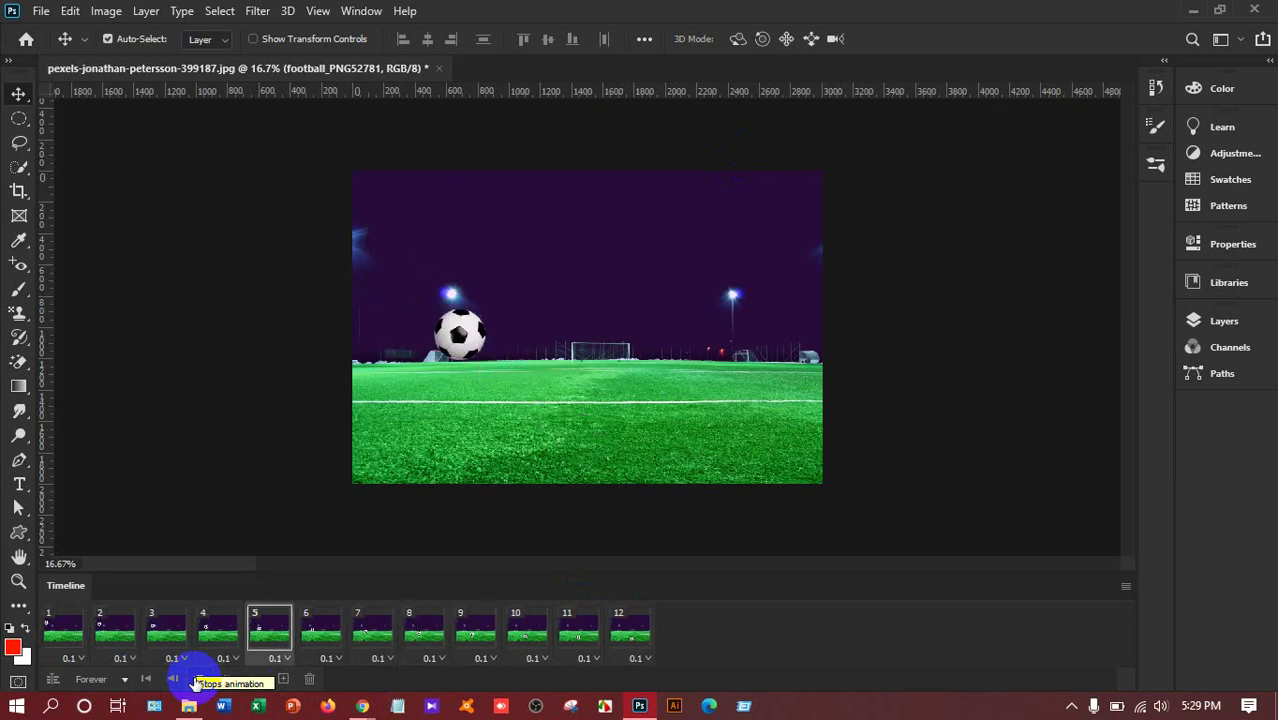
left_click(624, 648)
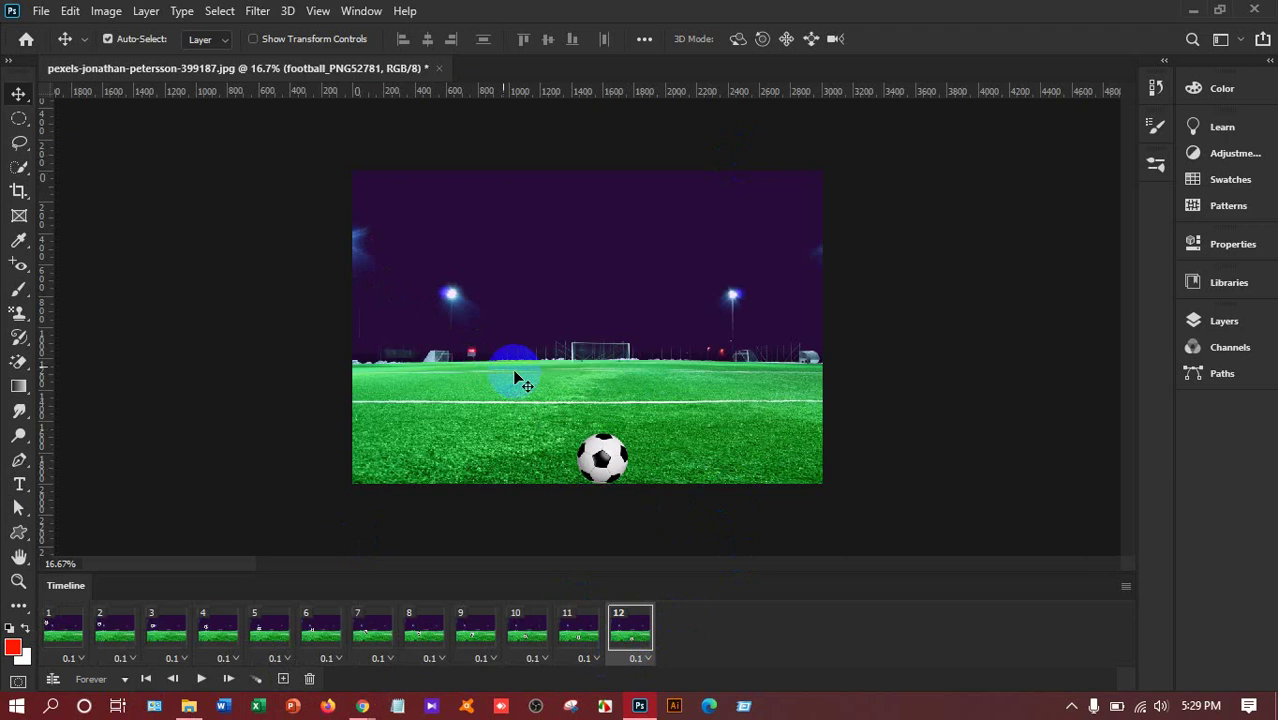
Step: Add frame 13 with the football at the field's right edge, and select frames 12–13
left_click(284, 679)
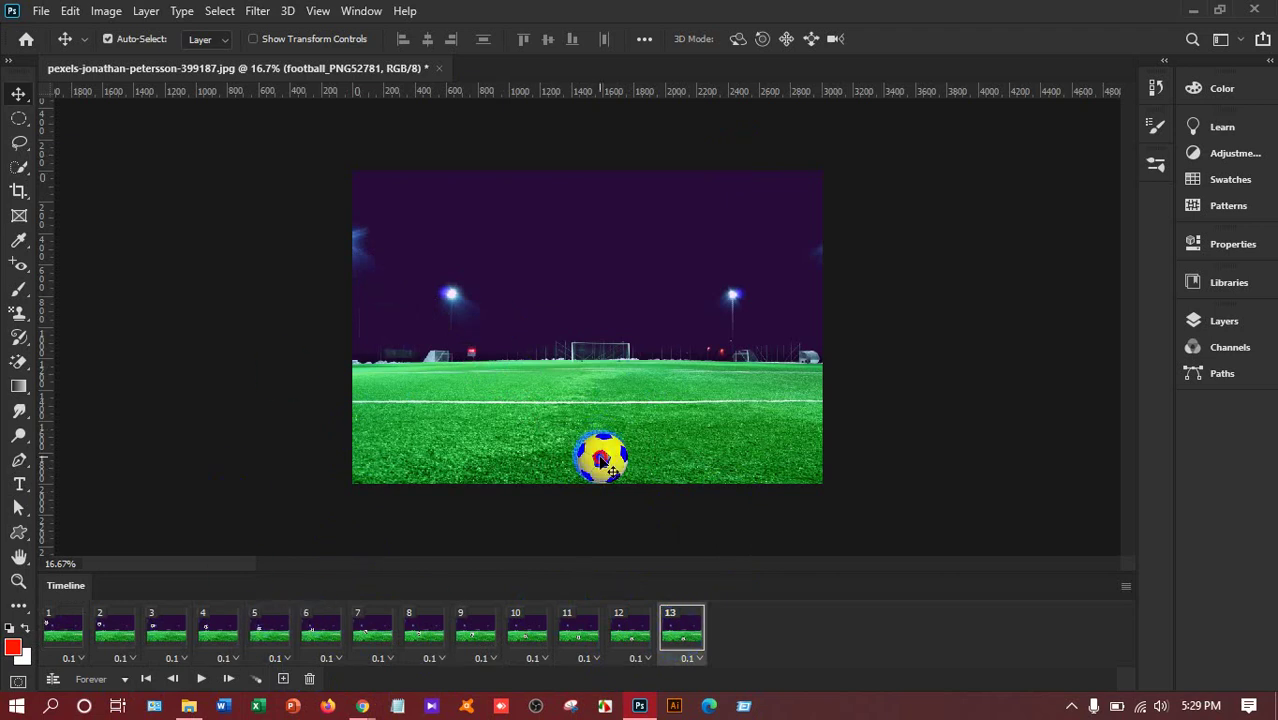
mouse_move(600, 460)
left_mouse_down()
mouse_move(802, 298)
mouse_move(832, 294)
left_mouse_up()
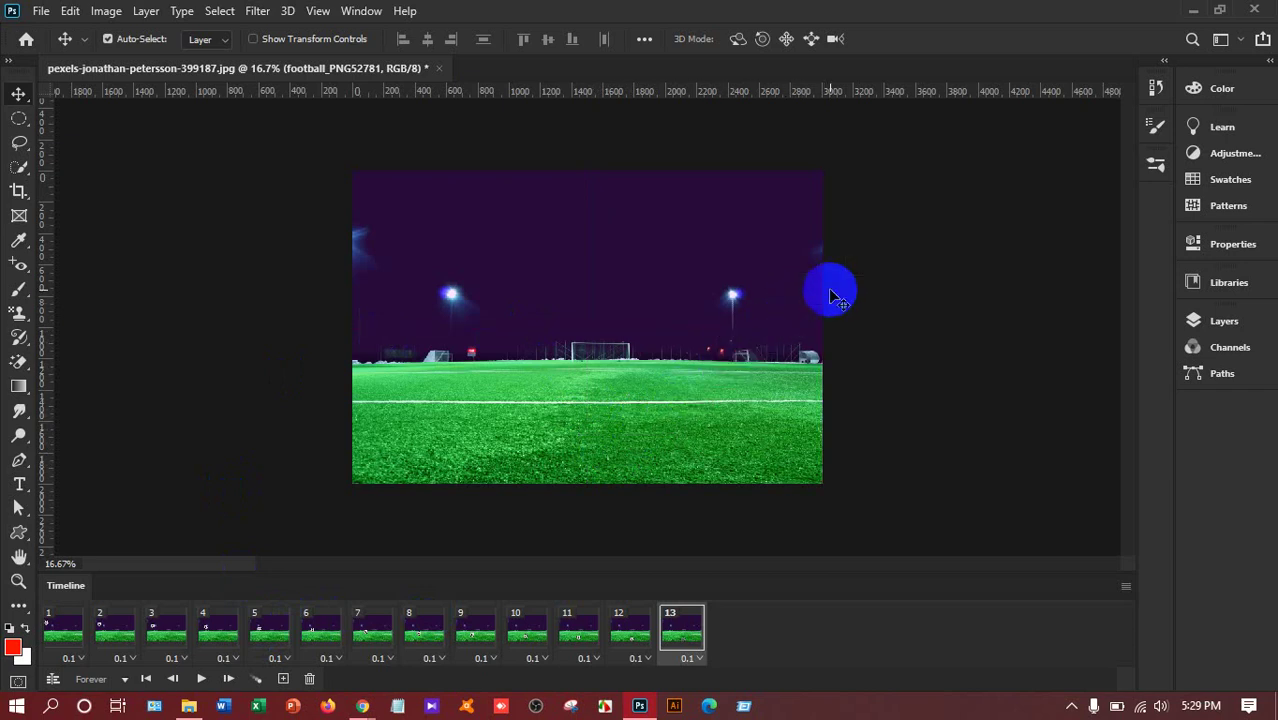
left_click(630, 640, "shift")
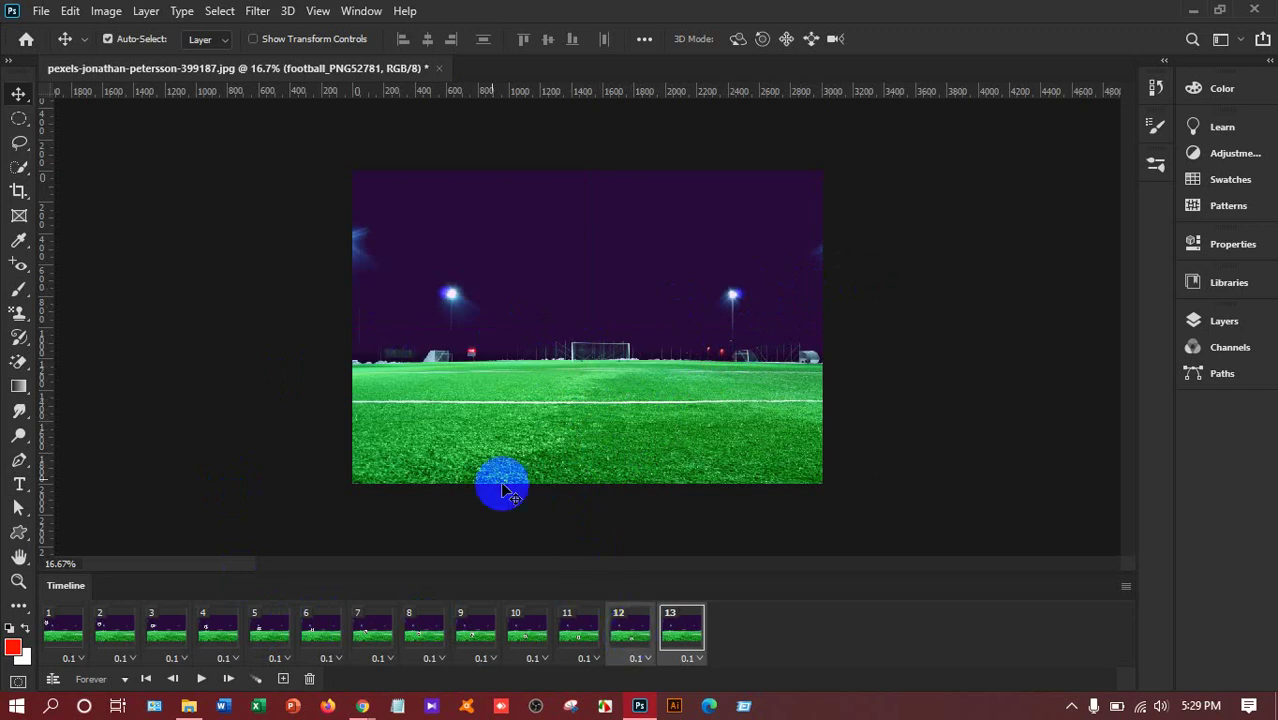
Step: Tween 7 frames between frames 12 and 13 for 20 total, then play the preview
left_click(252, 680)
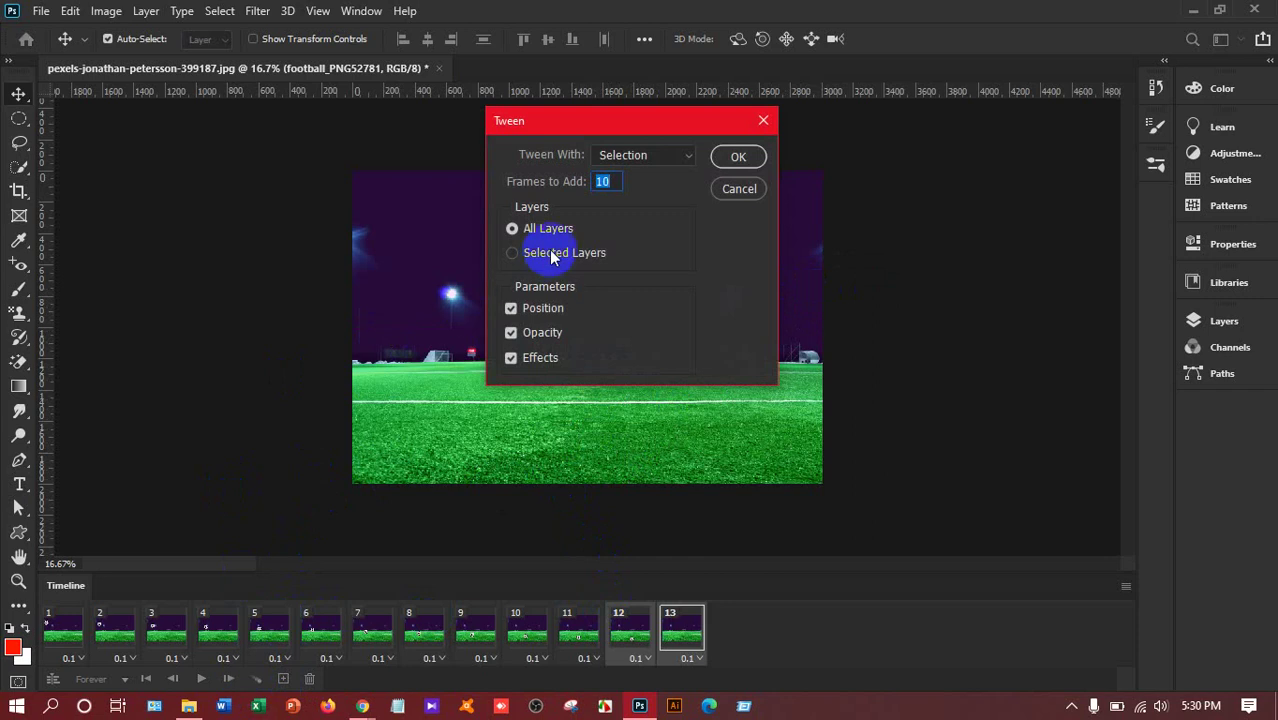
left_click(590, 178)
type("7")
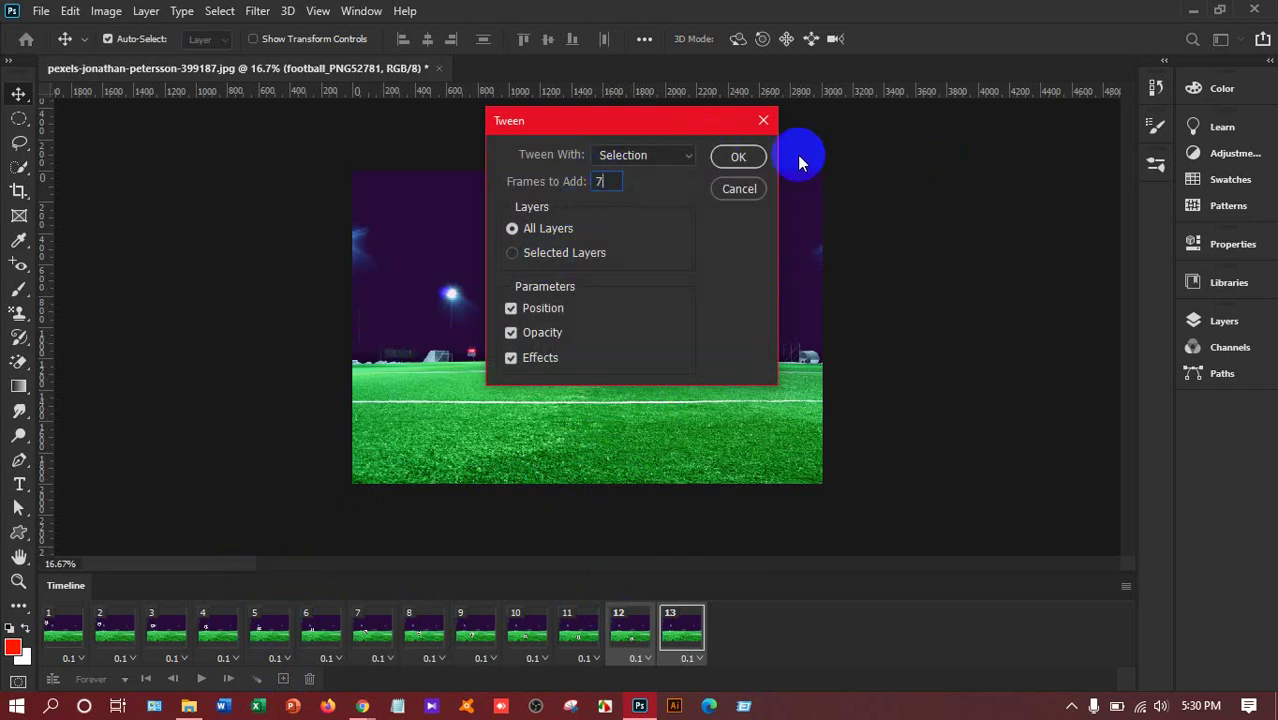
left_click(737, 156)
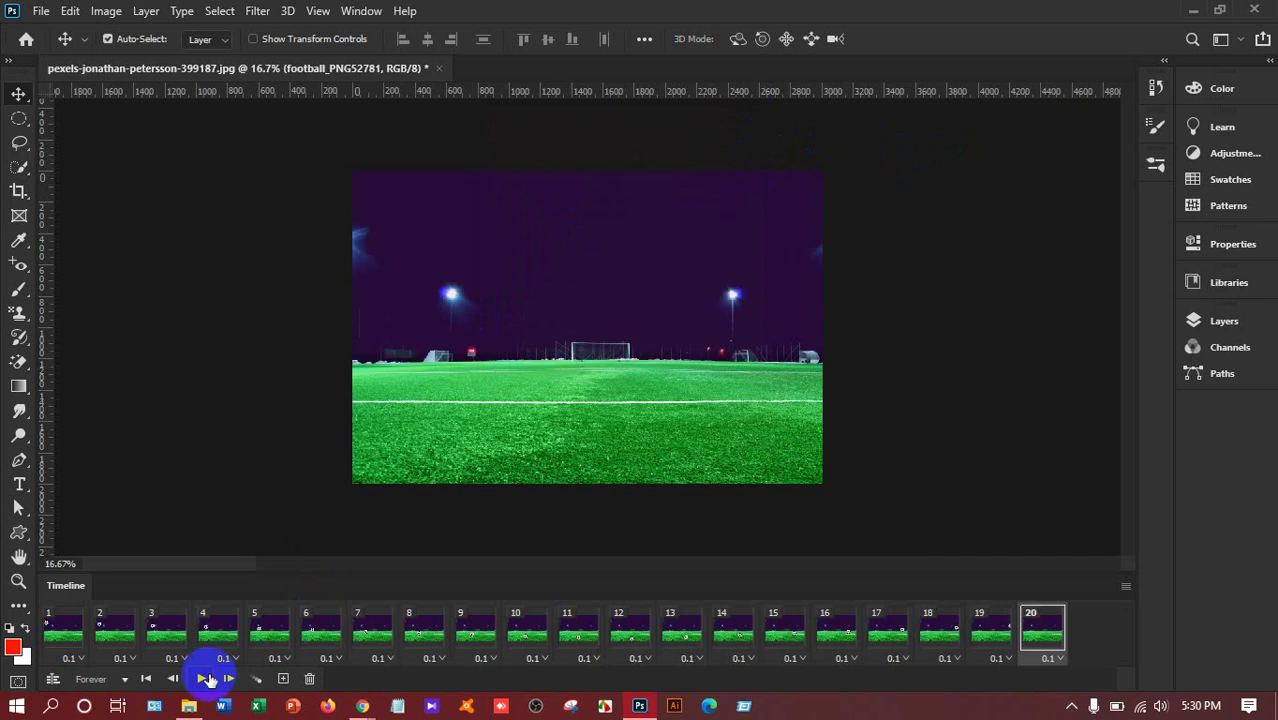
left_click(201, 679)
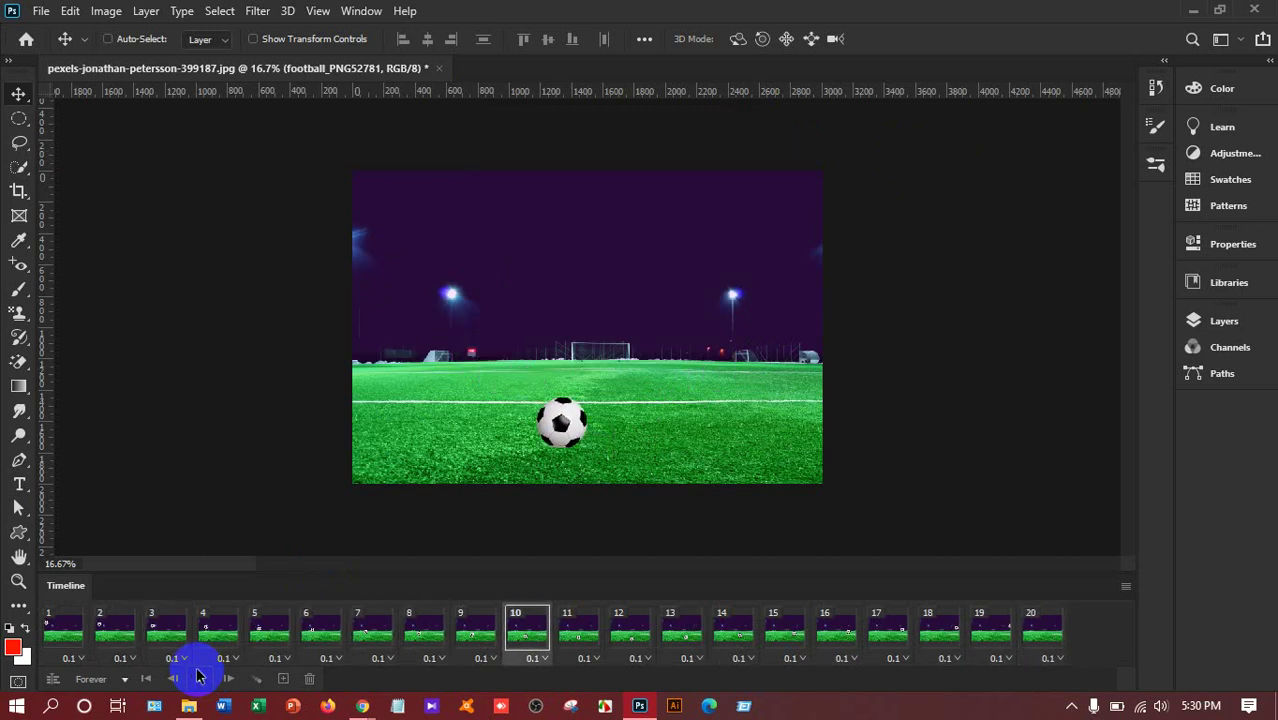
Step: Open Save for Web with Ctrl+Alt+Shift+S, keep the GIF settings, and continue to Save
key("ctrl+alt+shift+s")
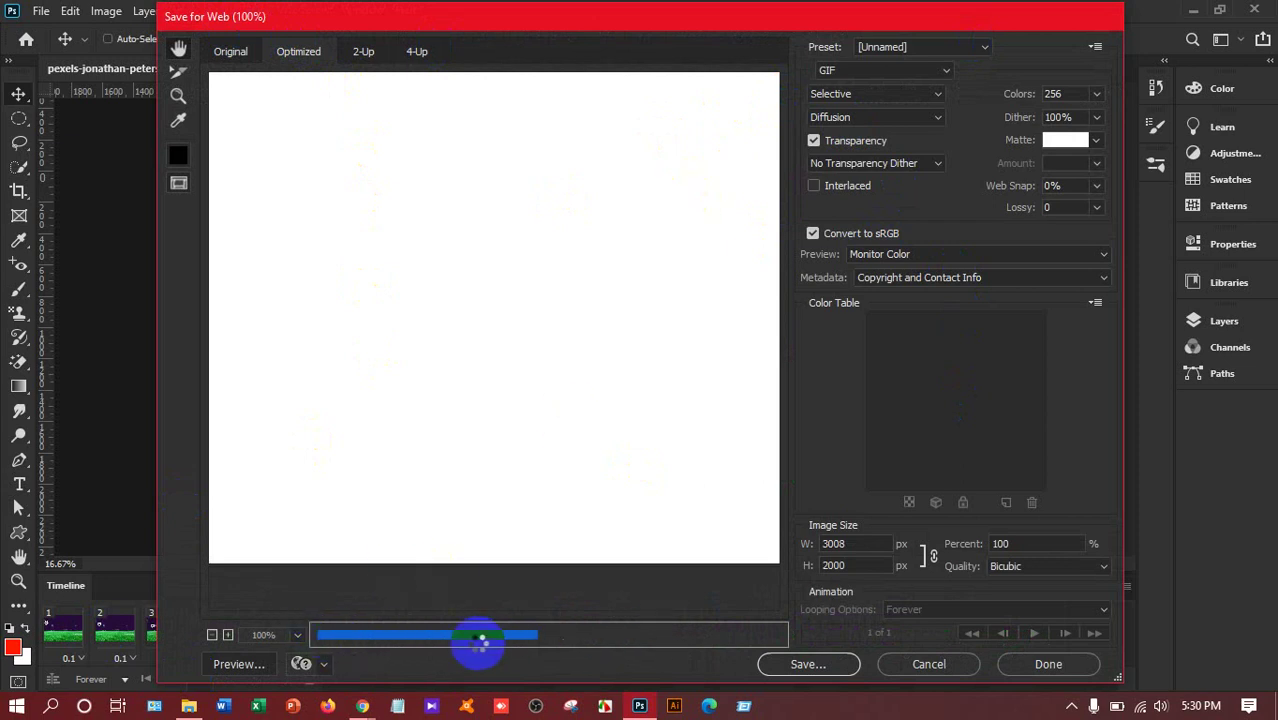
left_click(567, 705)
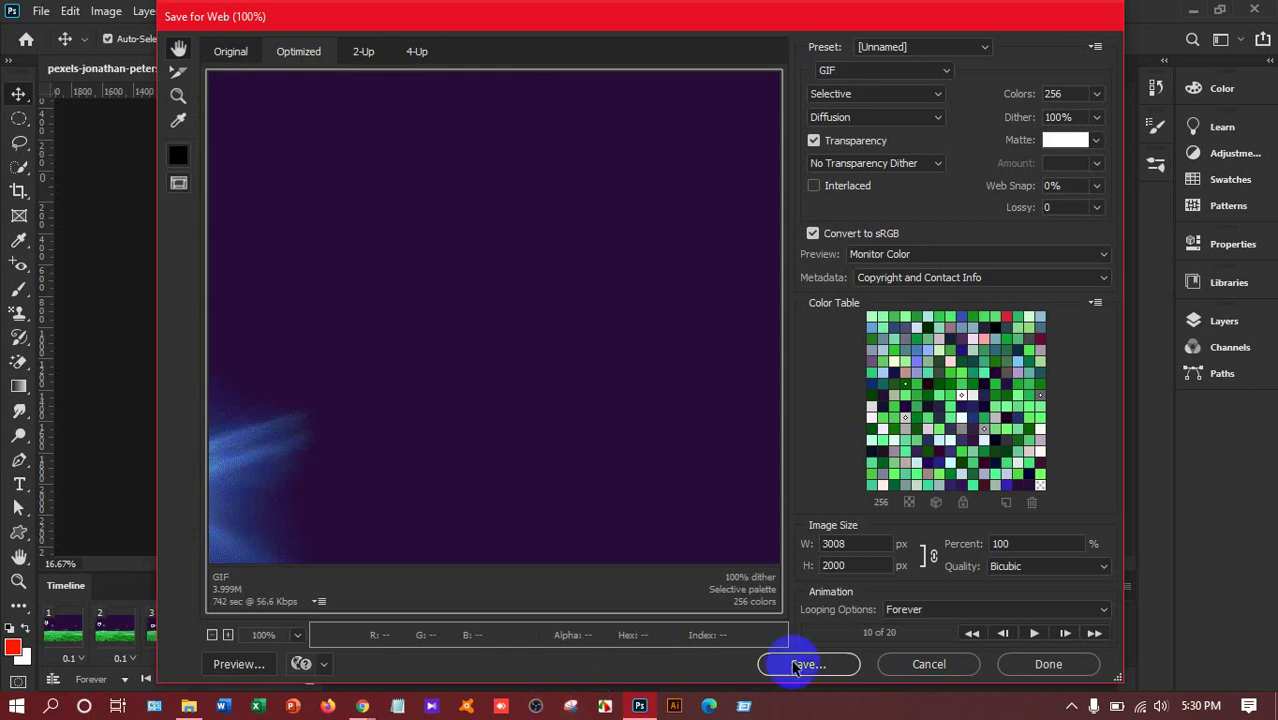
left_click(822, 668)
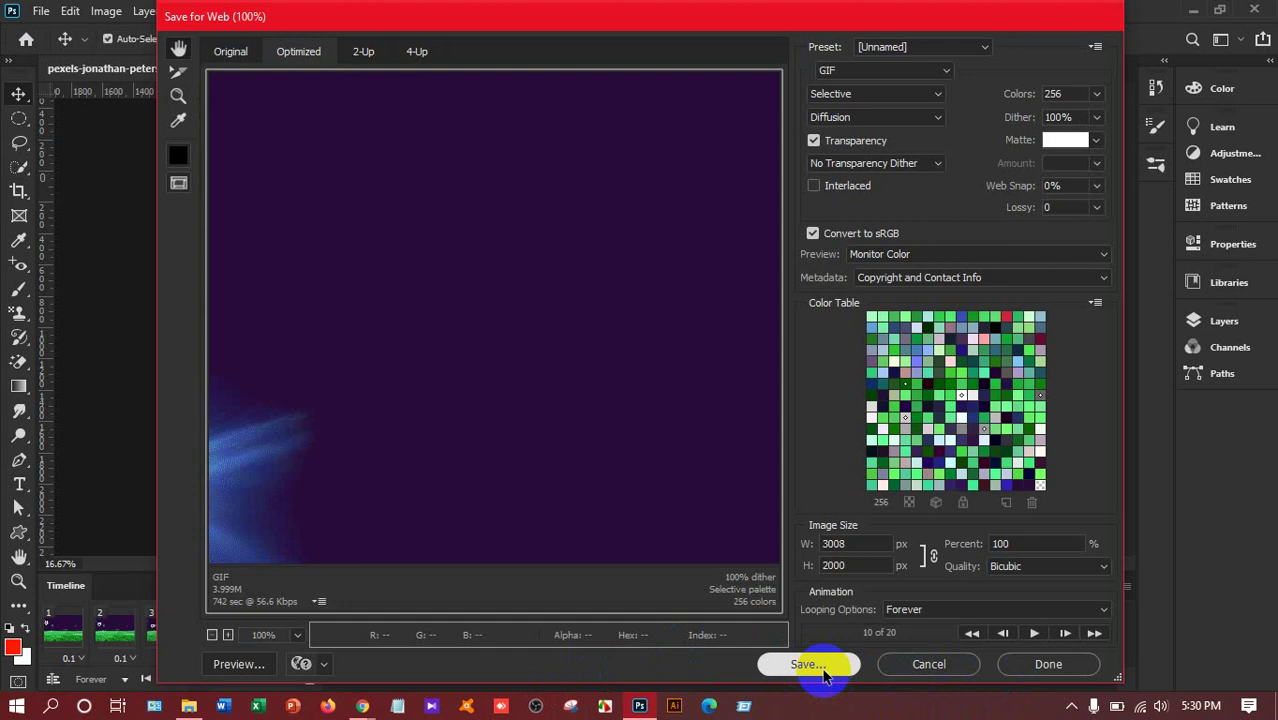
left_click(822, 668)
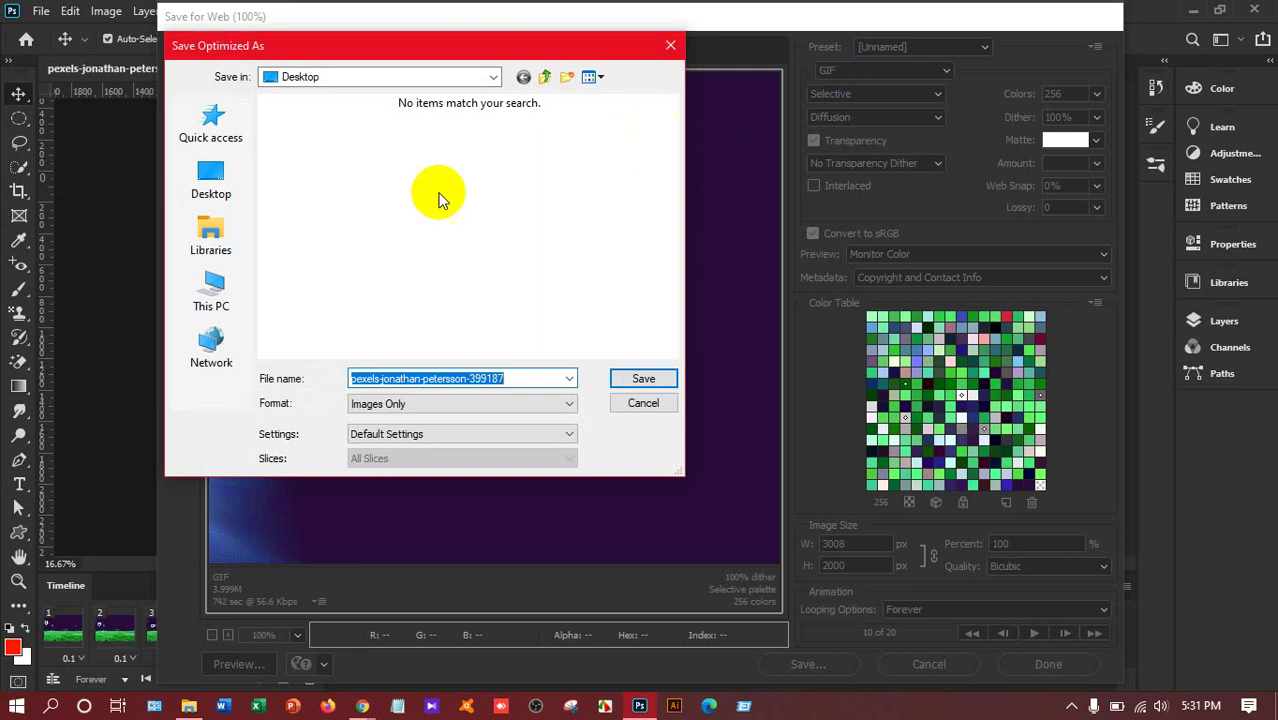
Step: Browse to F: > LEDP > Class Work > HSL-LAL-203 > 08-09-2020
left_click(229, 286)
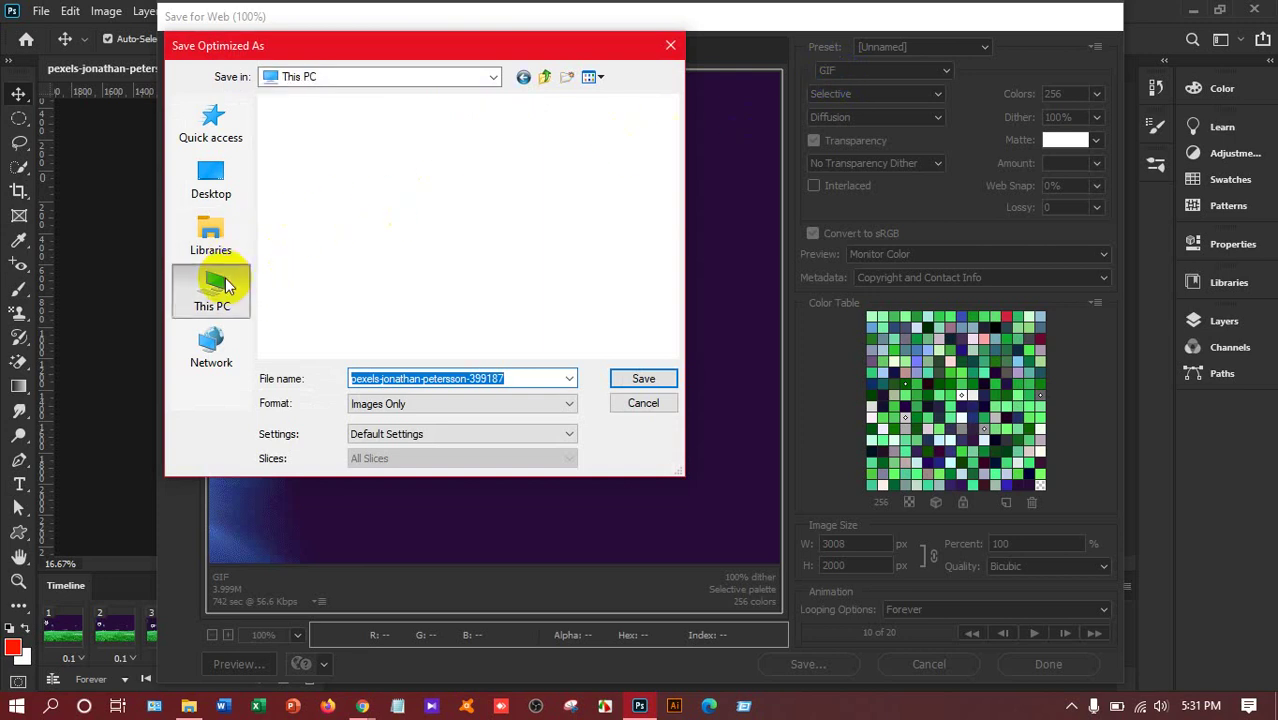
scroll(300, 260, "down", 2)
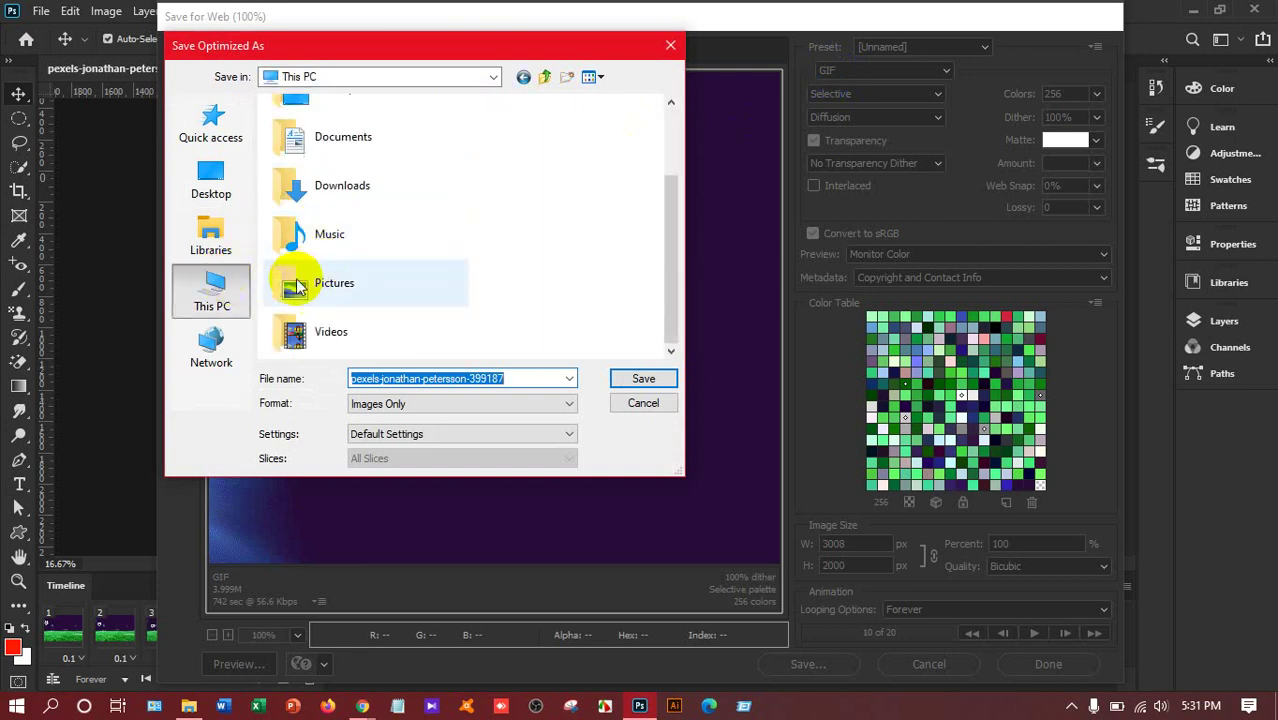
scroll(330, 283, "down", 3)
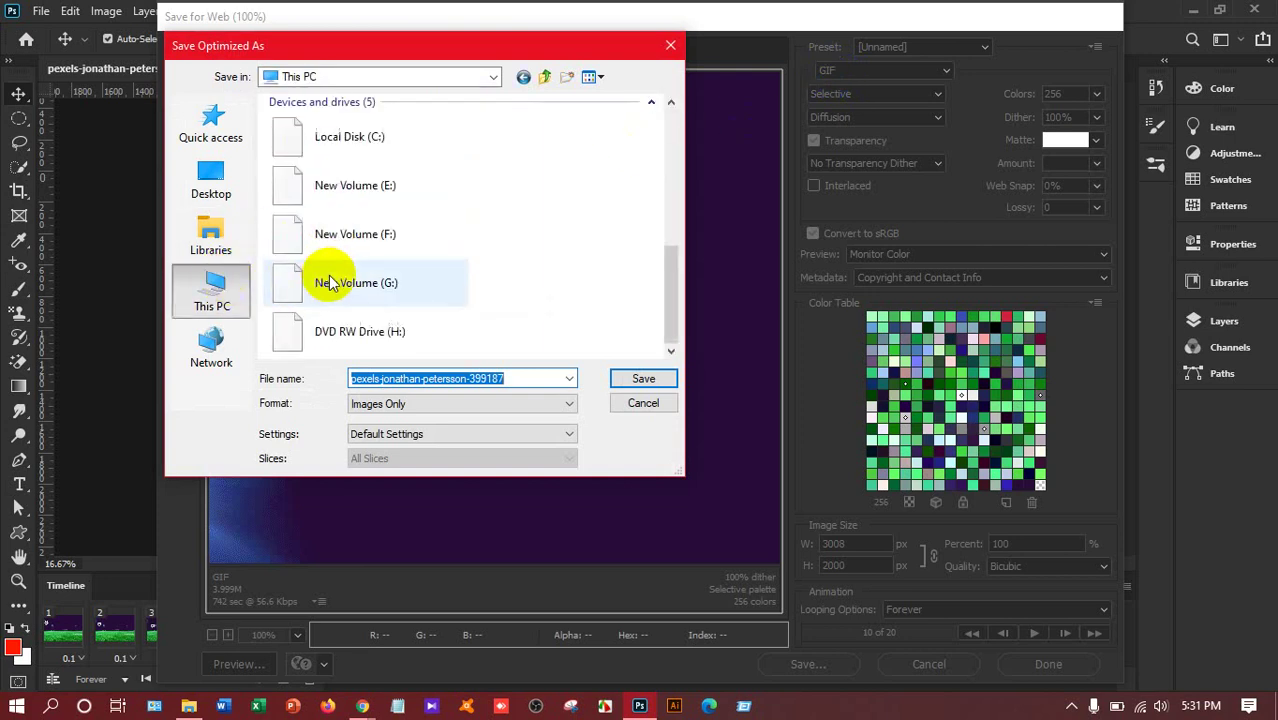
left_click(398, 246)
double_click(398, 246)
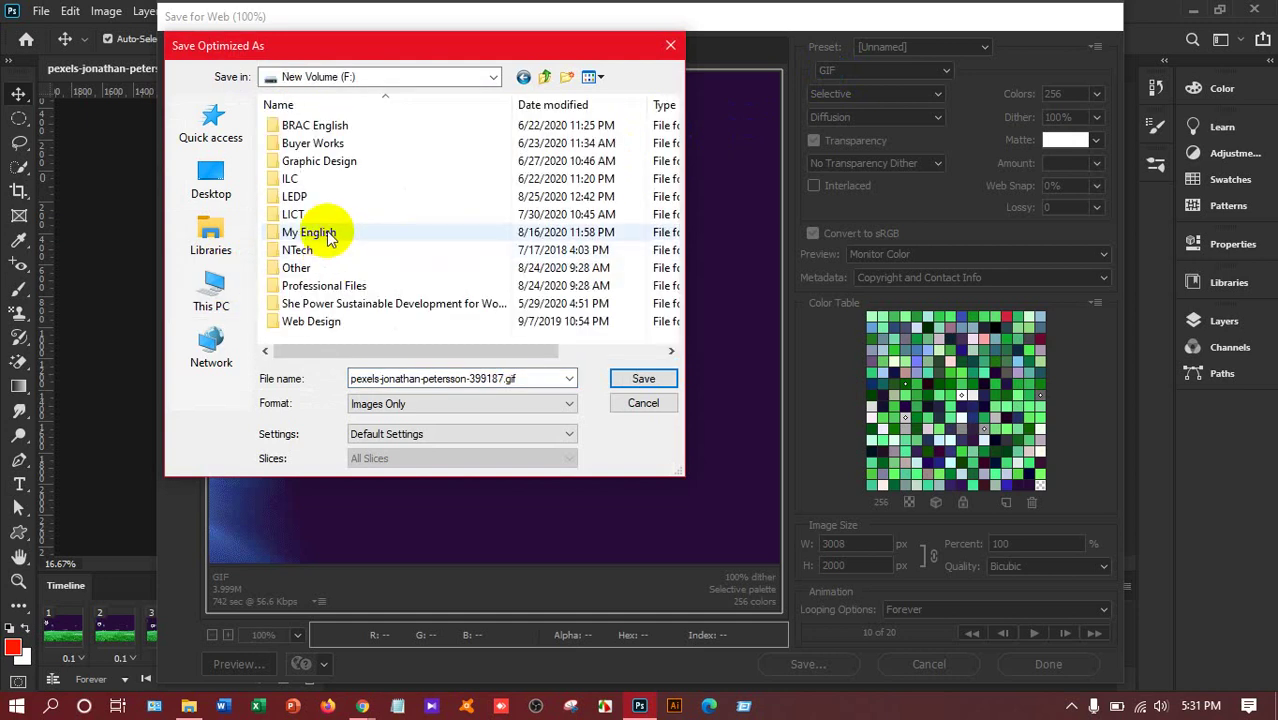
double_click(290, 197)
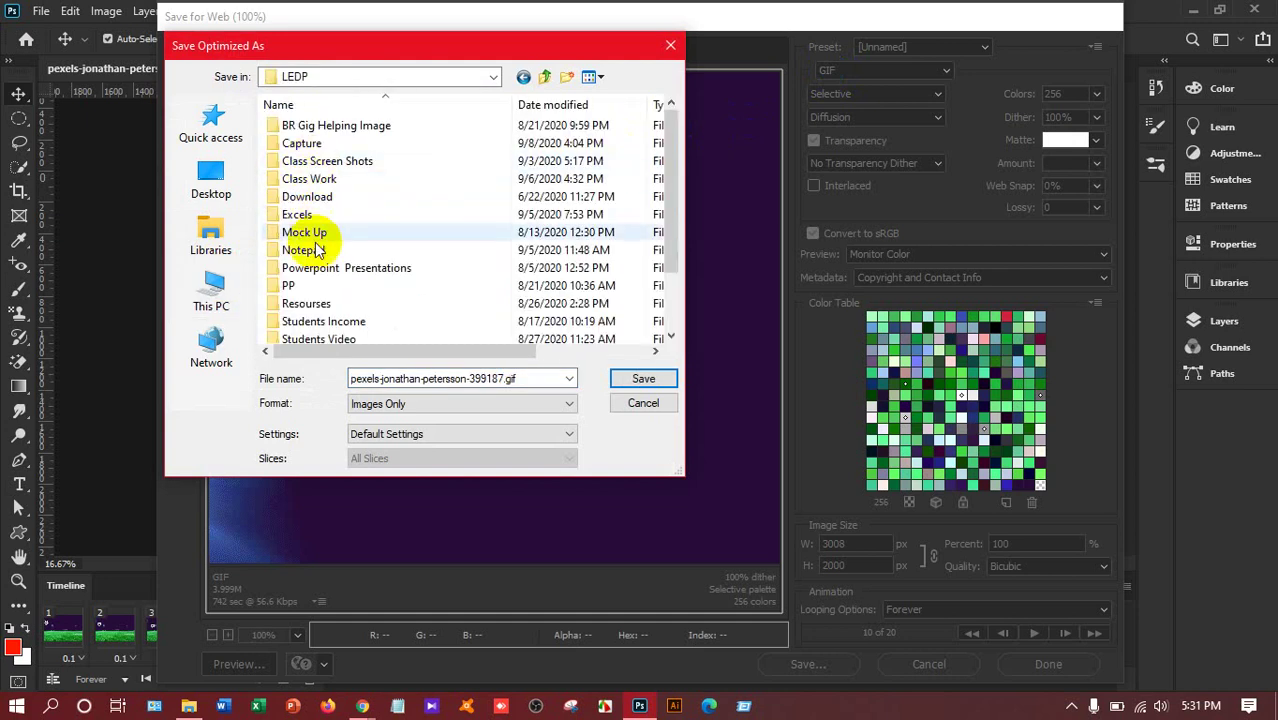
double_click(310, 180)
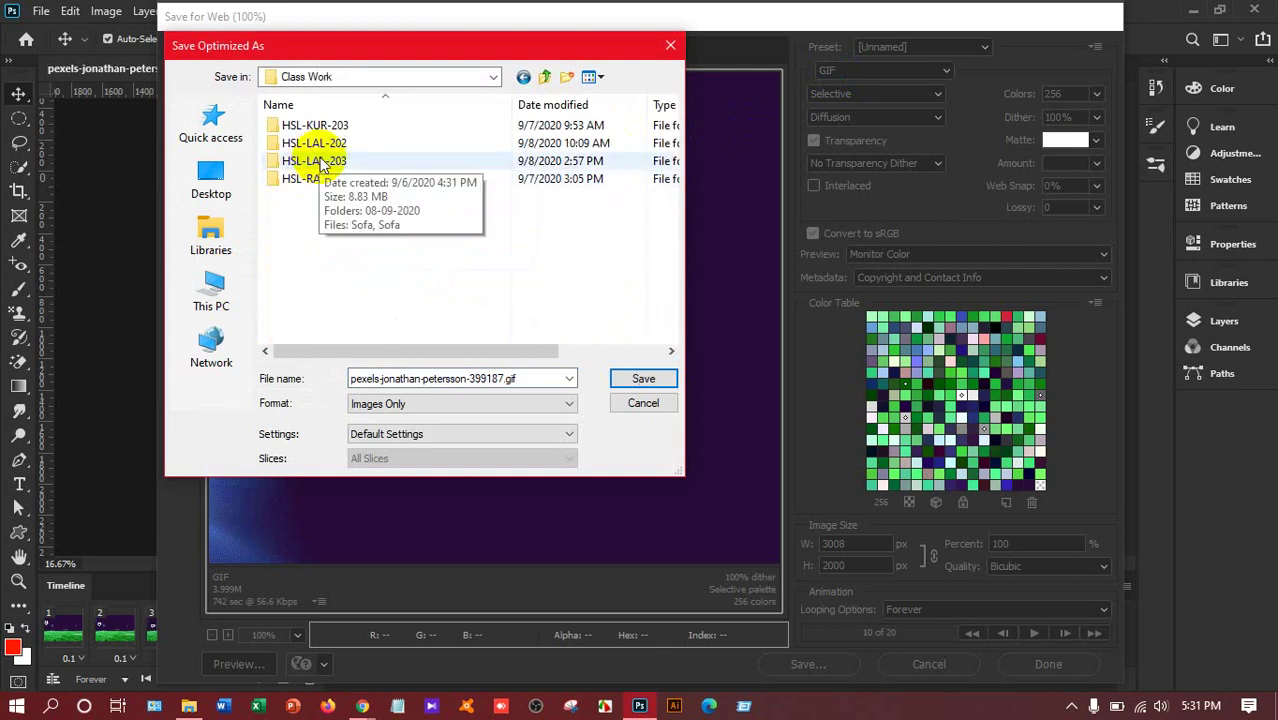
left_click(320, 163)
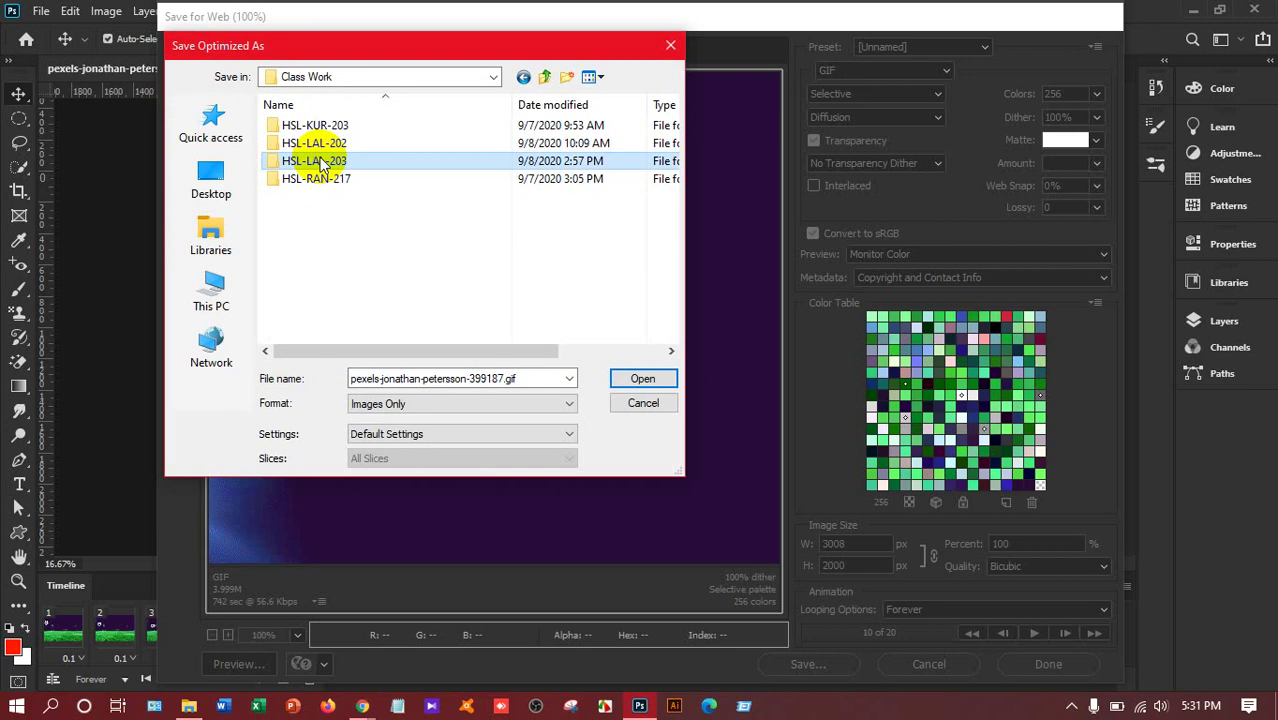
double_click(335, 162)
double_click(337, 127)
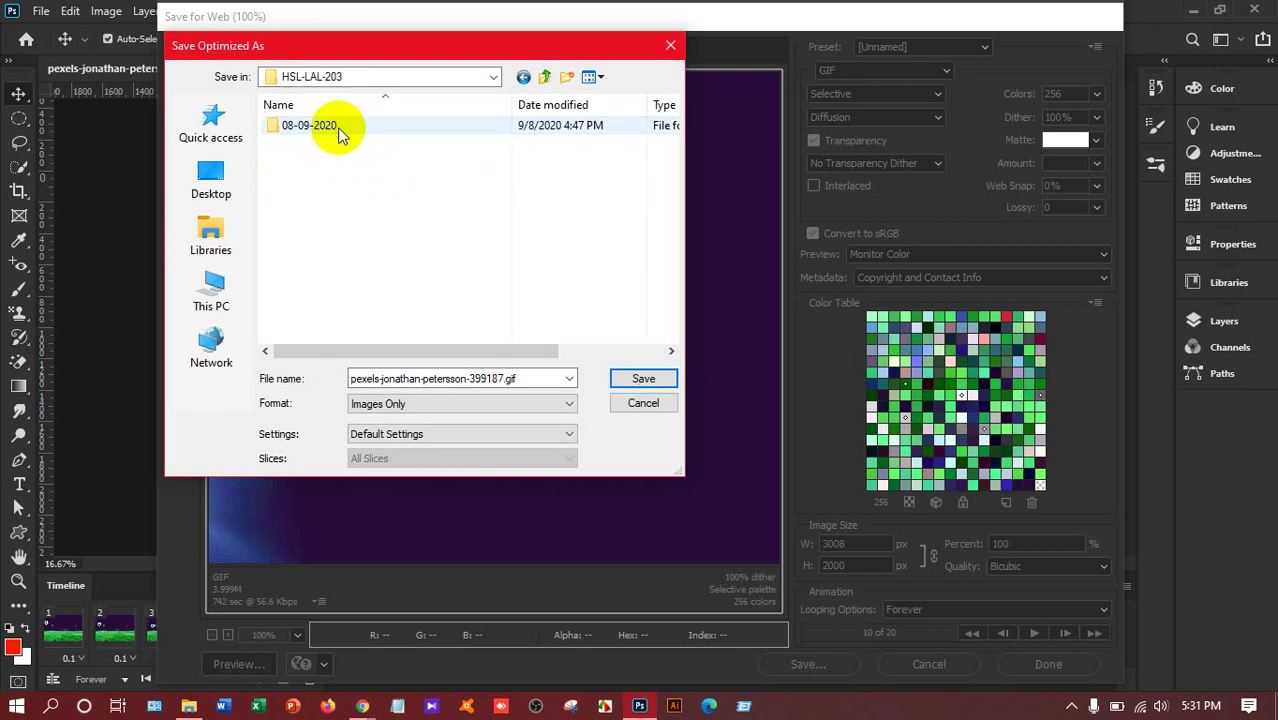
Step: Name the GIF 'Football Animation' and save it
double_click(505, 378)
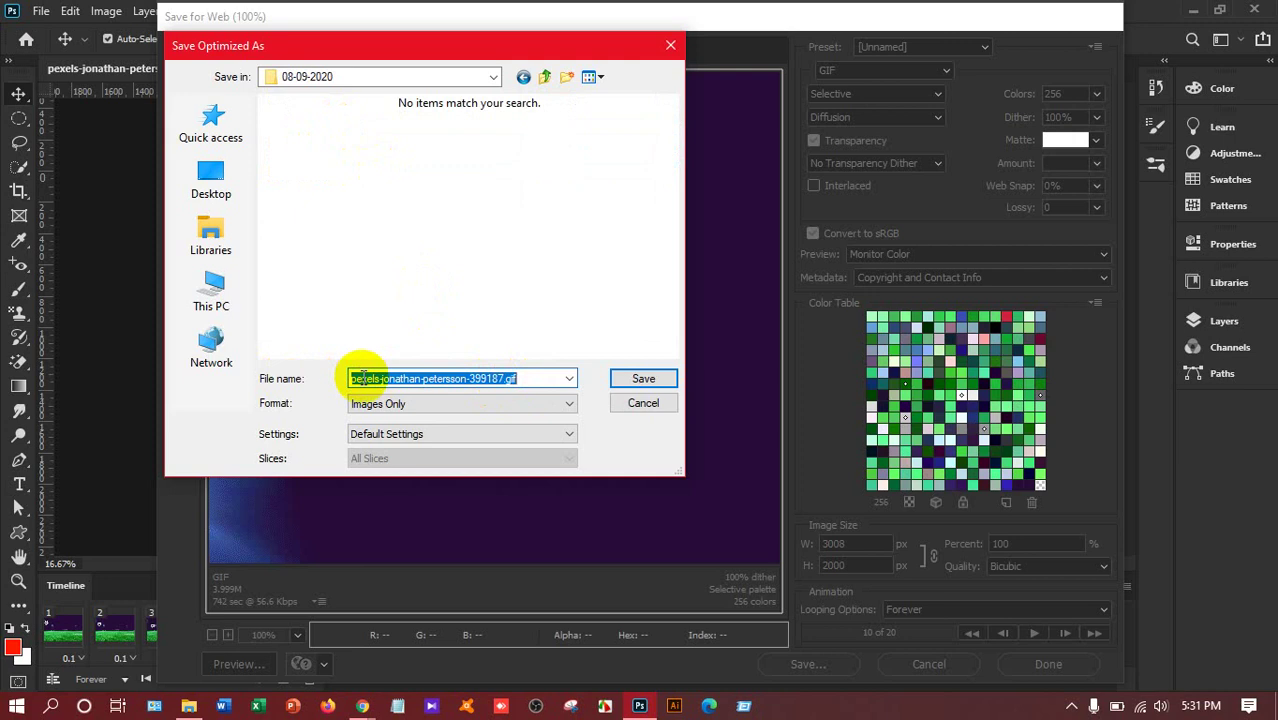
type("Football Animation")
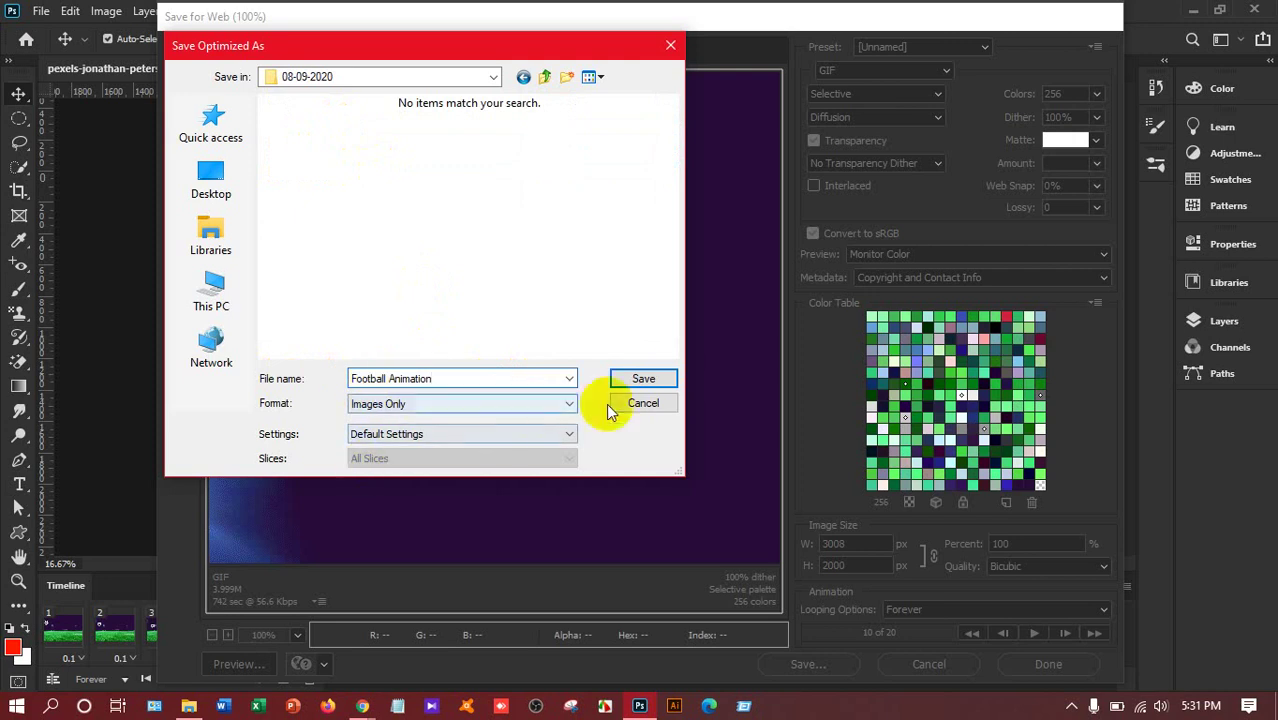
left_click(643, 379)
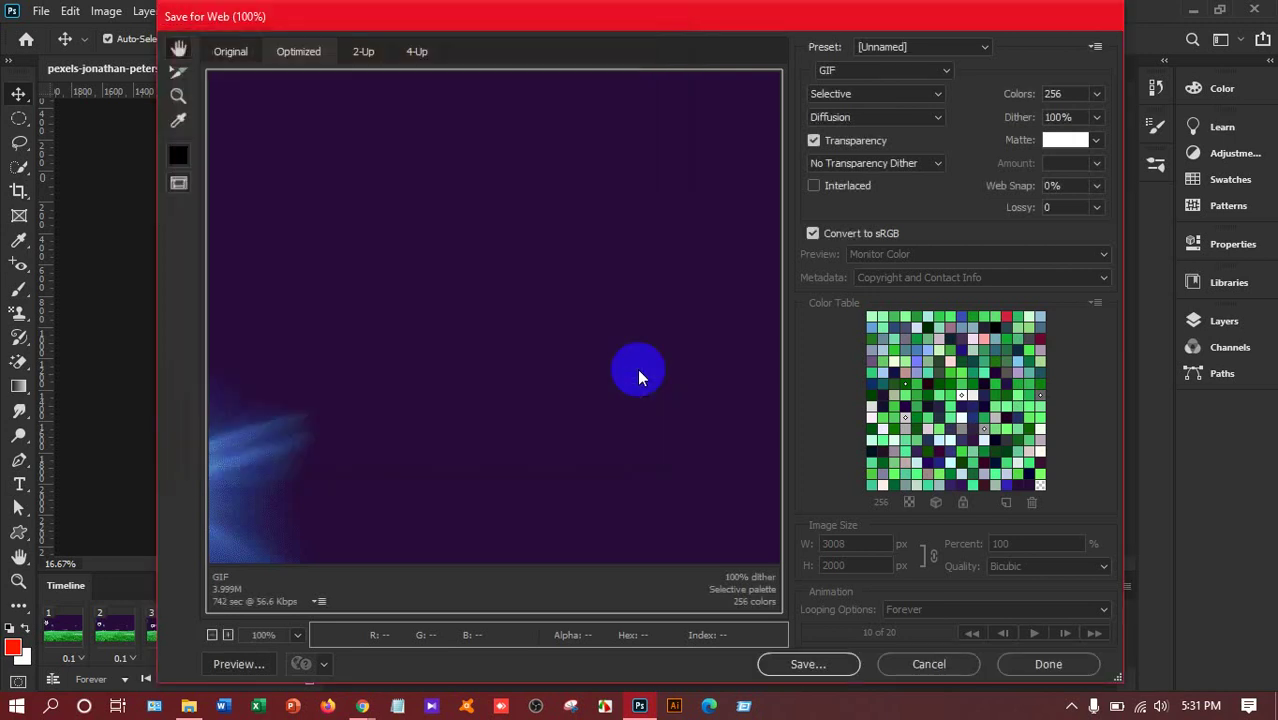